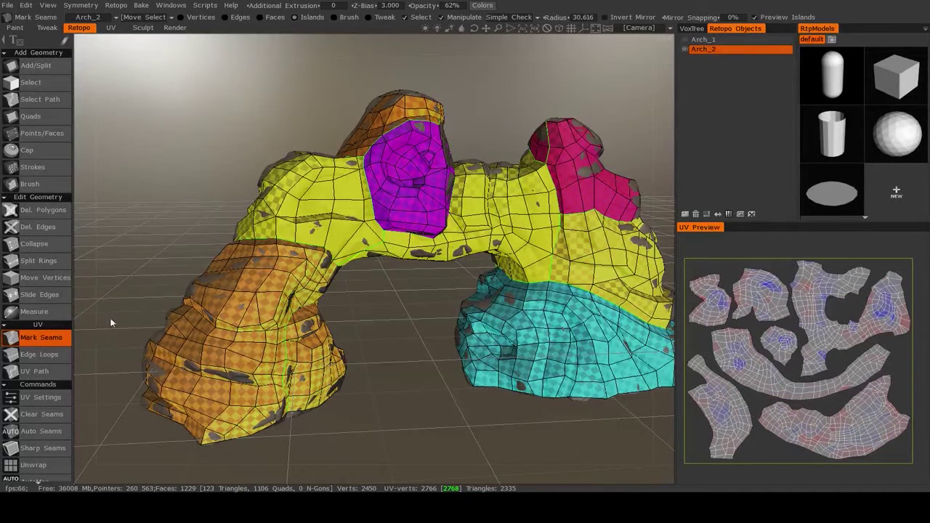
Step: Check the high-poly sculpt of the arch in the Sculpt workspace and return to the Retopo workspace
left_click(143, 28)
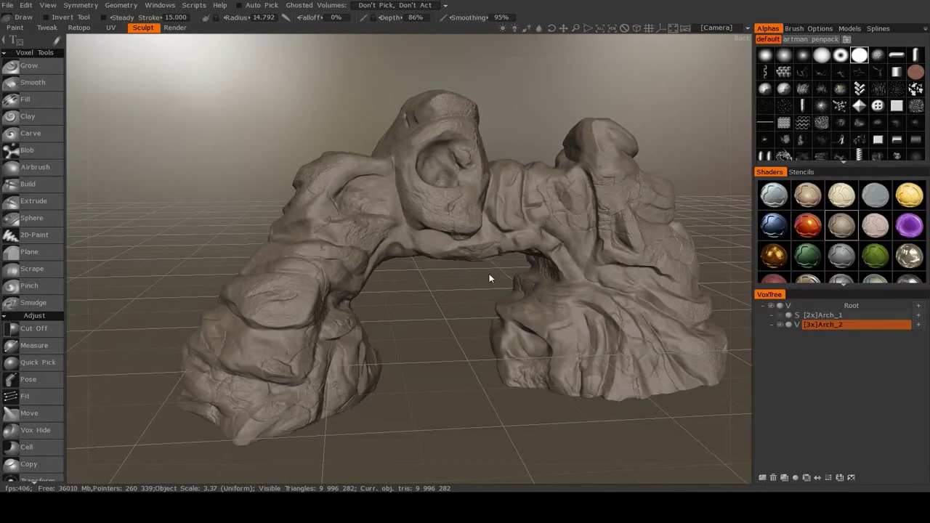
mouse_move(486, 277)
left_mouse_down()
mouse_move(392, 316)
mouse_move(421, 332)
left_mouse_up()
left_click(79, 28)
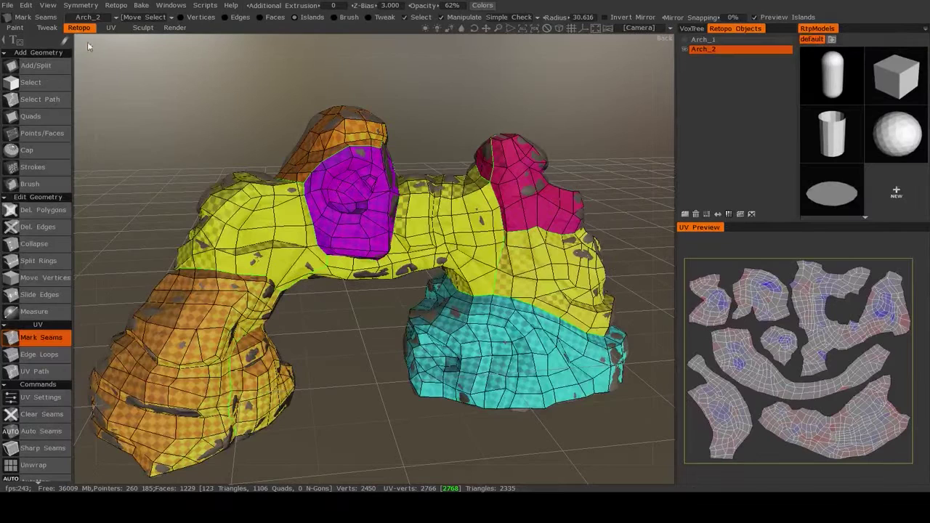
Step: Start a per-pixel normal map bake for Arch_2 and remove the existing sphere-of-influence zone from the scan settings
left_click(135, 5)
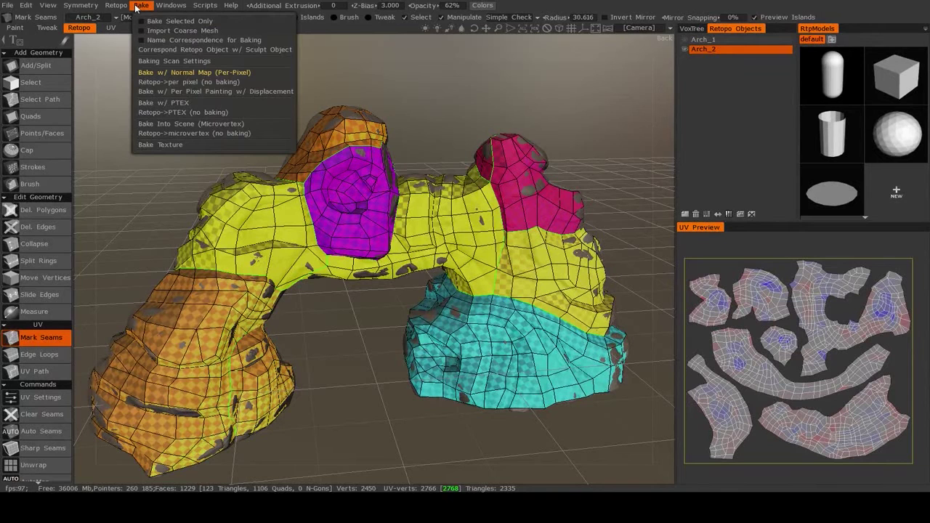
left_click(186, 72)
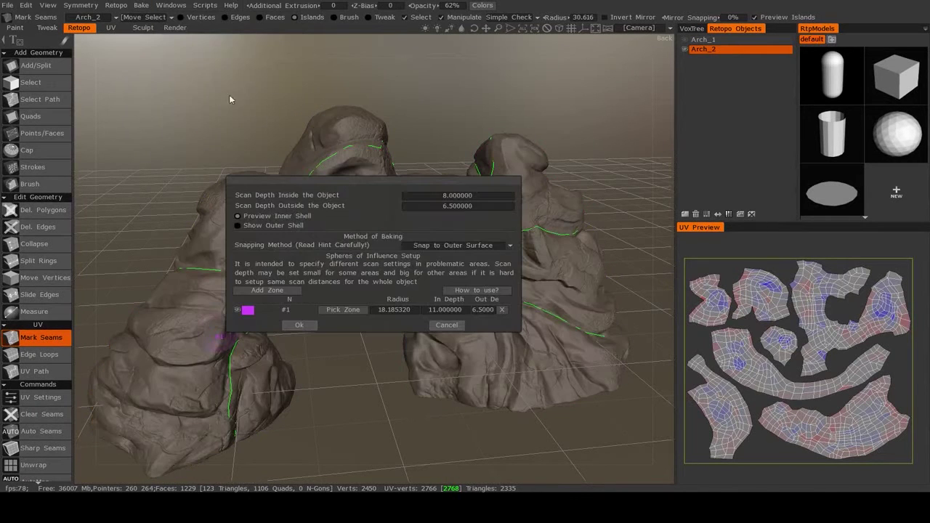
left_click_drag(345, 182, 642, 112)
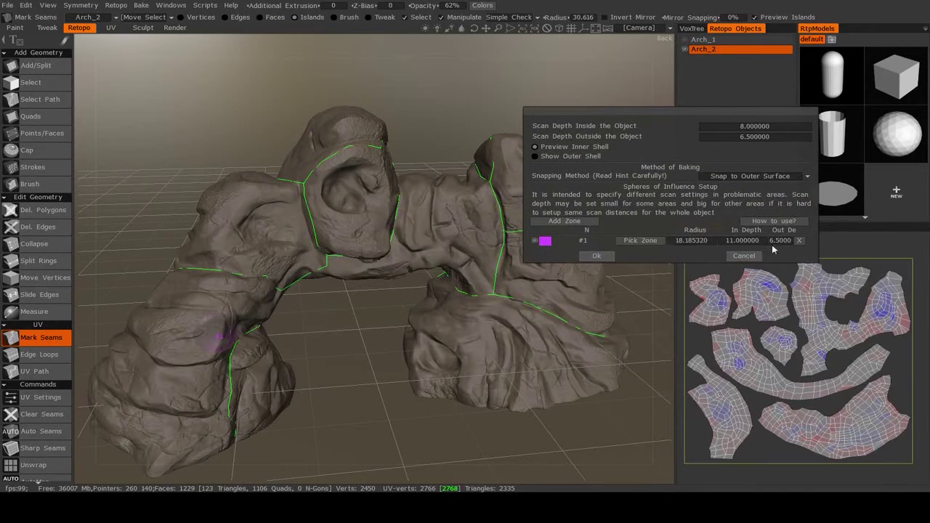
left_click(798, 240)
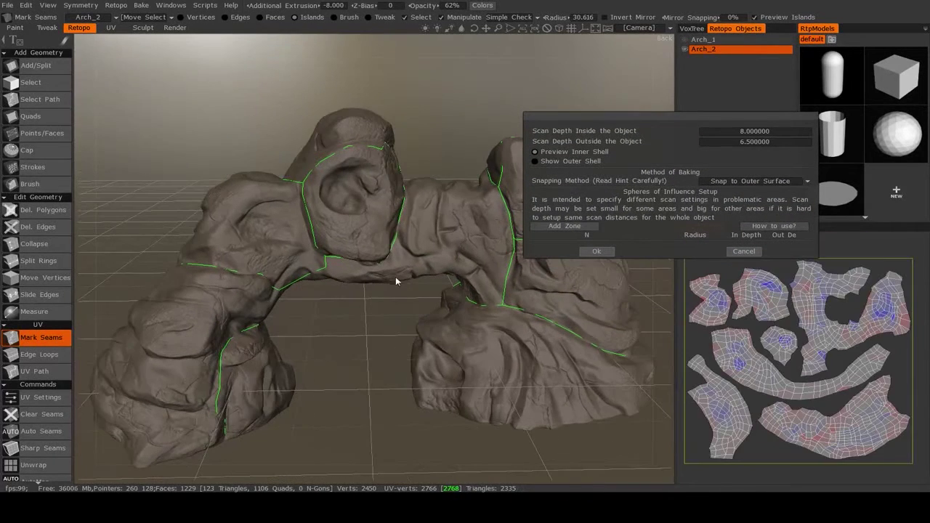
Step: Show the outer shell preview and set the scan depth outside the object to 4
left_click_drag(397, 293, 299, 306)
left_click_drag(373, 316, 309, 311)
right_click_drag(309, 311, 384, 334)
middle_click_drag(385, 334, 358, 345)
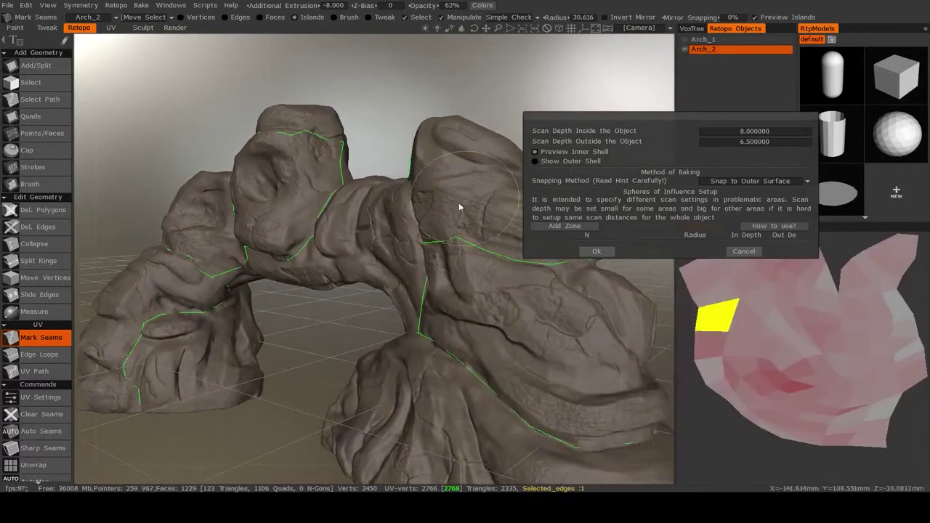
left_click(535, 161)
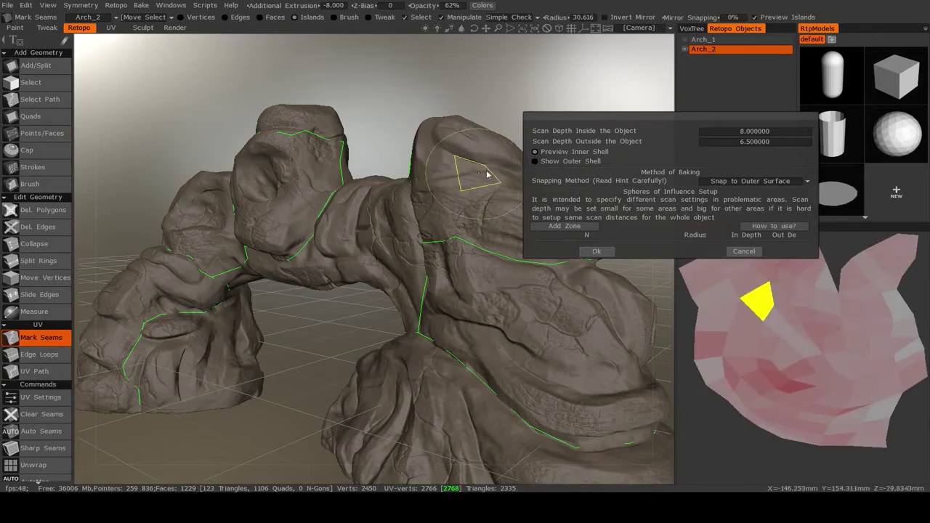
scroll(348, 297, "down", 3)
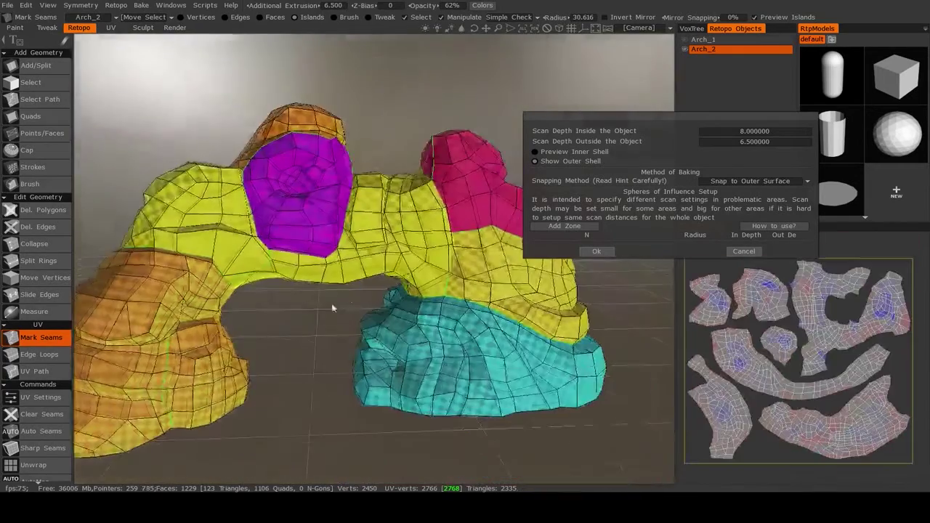
left_click_drag(349, 297, 463, 316)
middle_click_drag(463, 316, 314, 323)
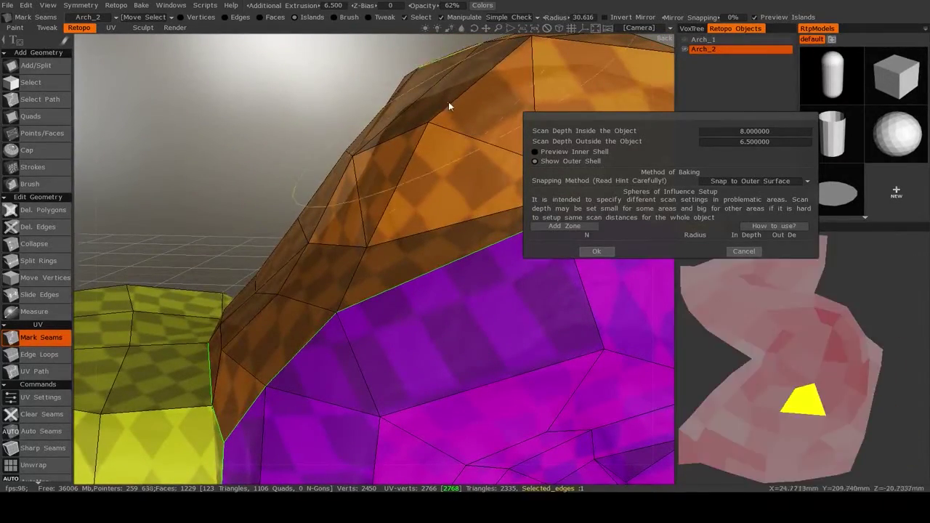
scroll(444, 241, "down", 5)
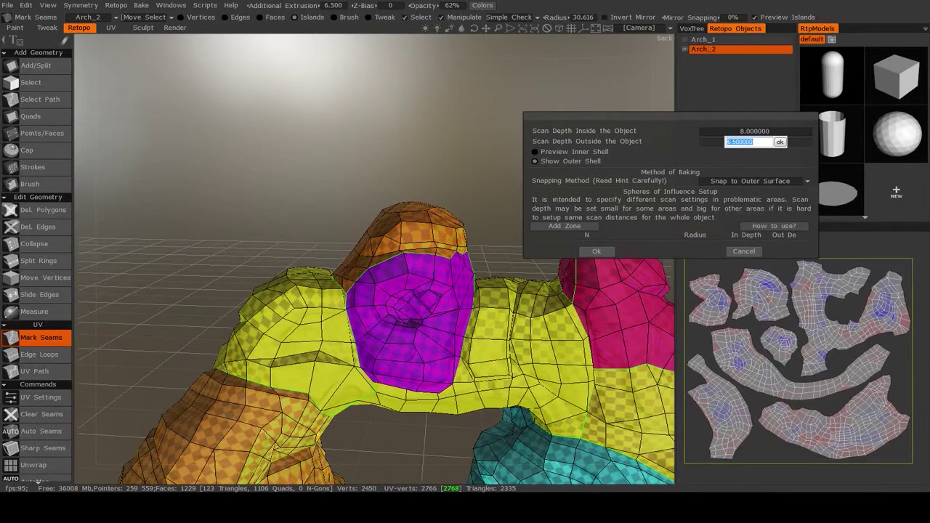
key("Return")
Step: Check the outer shell around the arch's base for poke-through and set the scan depth outside the object to 5
scroll(428, 288, "down", 3)
left_click_drag(429, 288, 359, 269, "alt")
scroll(371, 276, "up", 3)
middle_click_drag(375, 280, 344, 320)
scroll(345, 321, "up", 2)
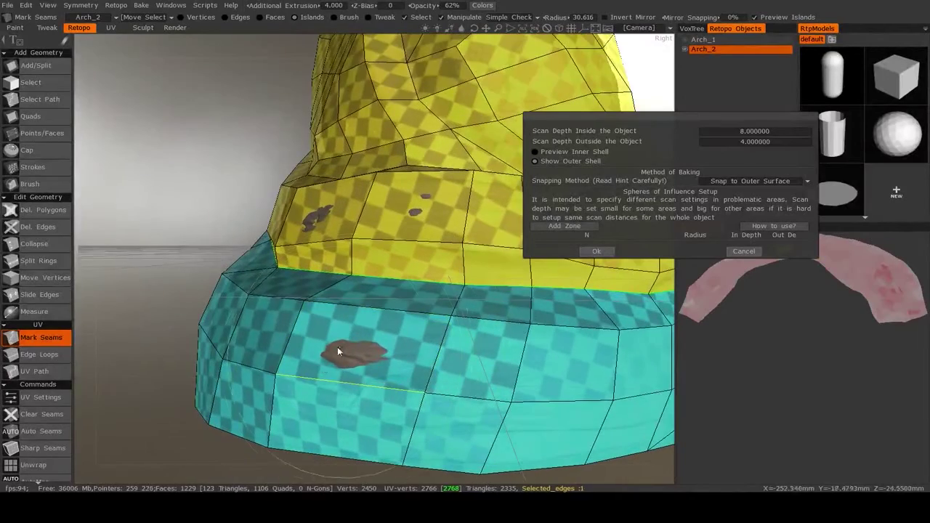
left_click_drag(368, 350, 299, 342, "alt")
middle_click_drag(299, 345, 536, 364)
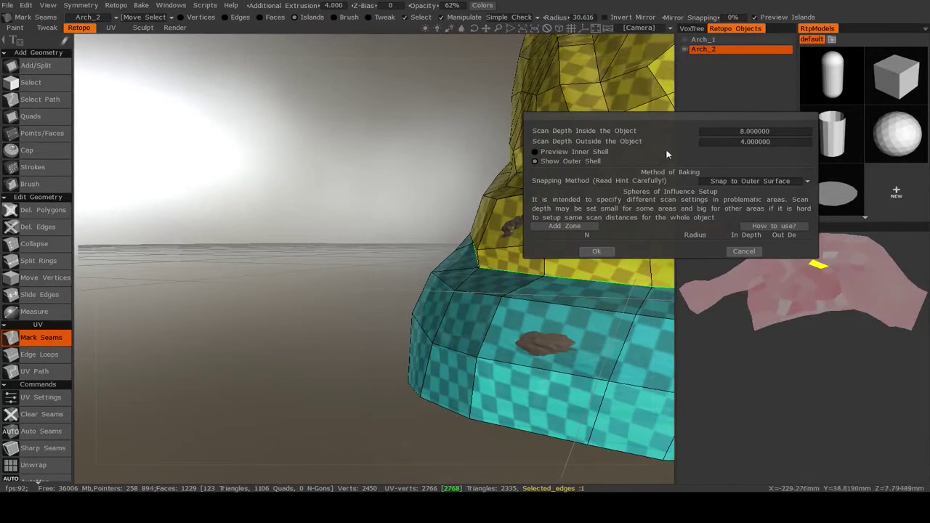
middle_click_drag(603, 359, 483, 356)
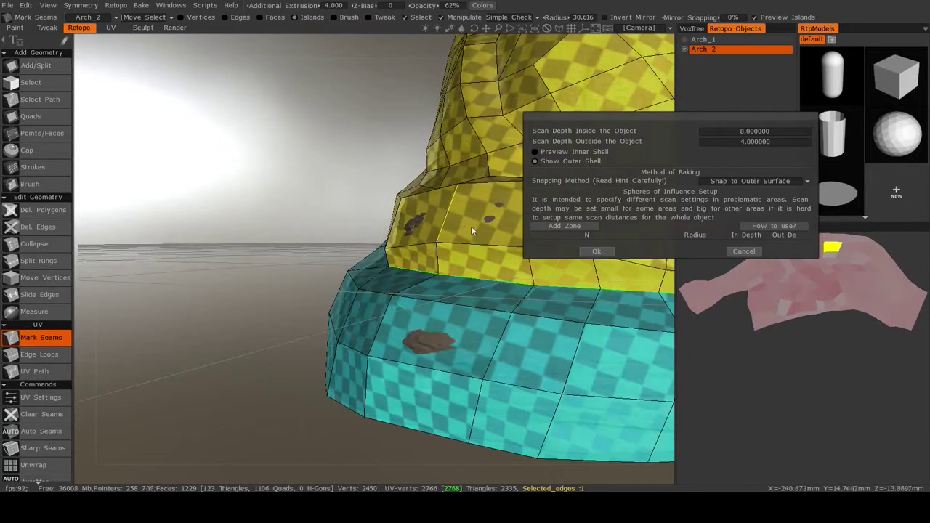
middle_click_drag(472, 230, 297, 292)
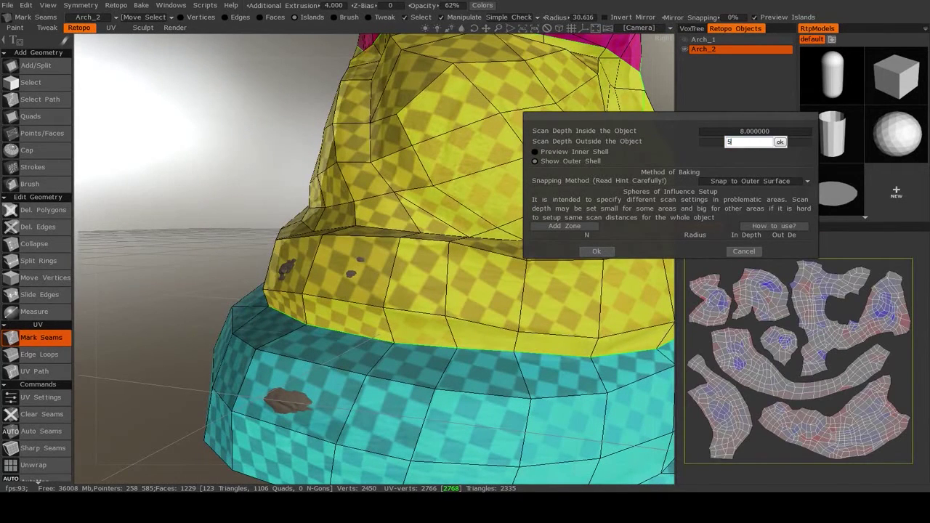
key("Return")
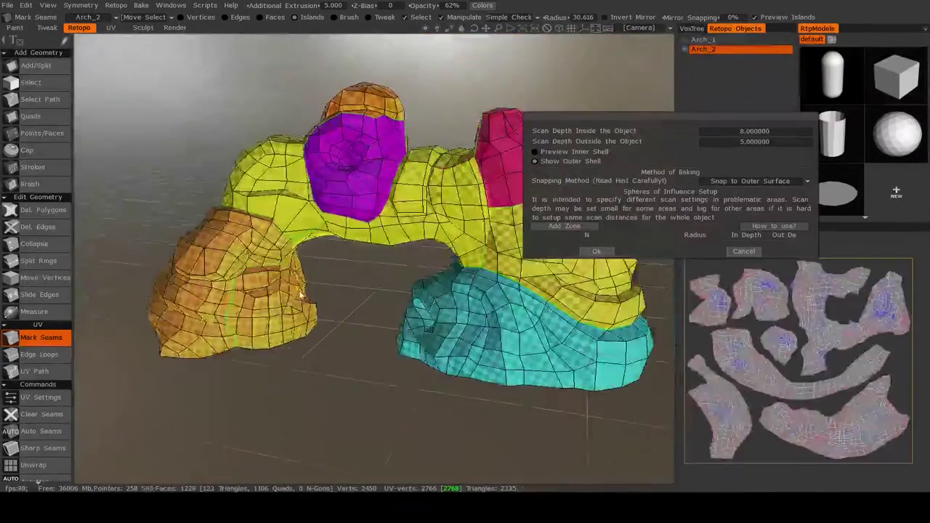
Step: Switch to the inner shell preview and set the scan depth inside the object to 4
mouse_move(301, 295)
left_mouse_down("alt")
mouse_move(442, 328)
mouse_move(365, 297)
left_mouse_up("alt")
mouse_move(366, 297)
right_mouse_down("alt")
mouse_move(388, 326)
mouse_move(397, 308)
right_mouse_up("alt")
left_click_drag(396, 308, 530, 338, "alt")
left_click(534, 153)
mouse_move(502, 181)
middle_mouse_down()
mouse_move(359, 290)
mouse_move(228, 286)
mouse_move(289, 323)
mouse_move(265, 300)
mouse_move(339, 296)
mouse_move(339, 347)
mouse_move(257, 371)
mouse_move(142, 343)
mouse_move(432, 307)
mouse_move(338, 262)
mouse_move(380, 316)
mouse_move(434, 325)
mouse_move(398, 305)
middle_mouse_up()
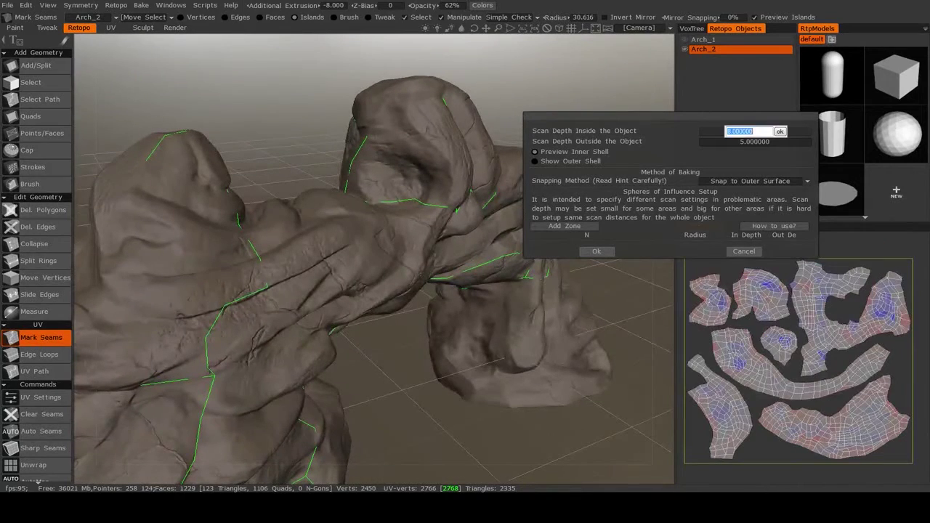
key("Return")
Step: Check the inner shell for exposed low-poly patches and set the scan depth inside the object to 6
middle_click_drag(317, 298, 452, 249)
scroll(327, 332, "up", 3)
scroll(388, 206, "down", 4)
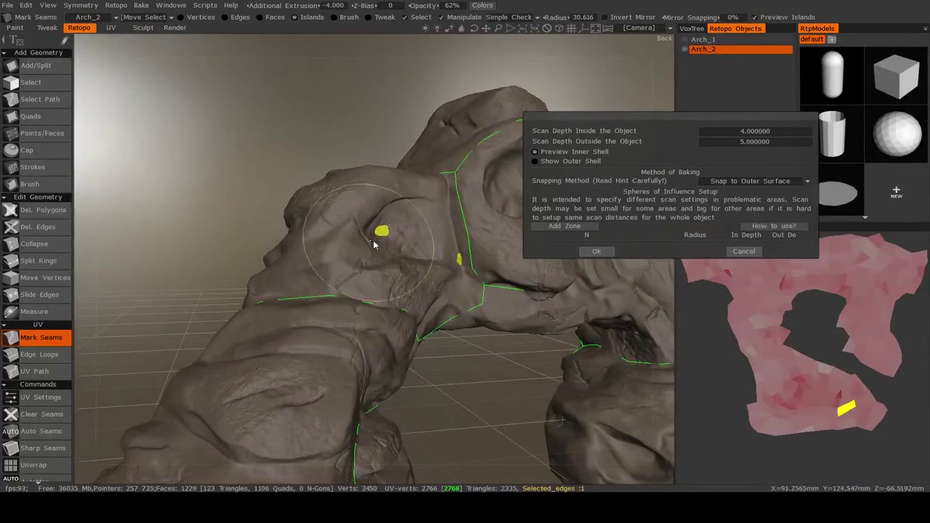
left_click(754, 131)
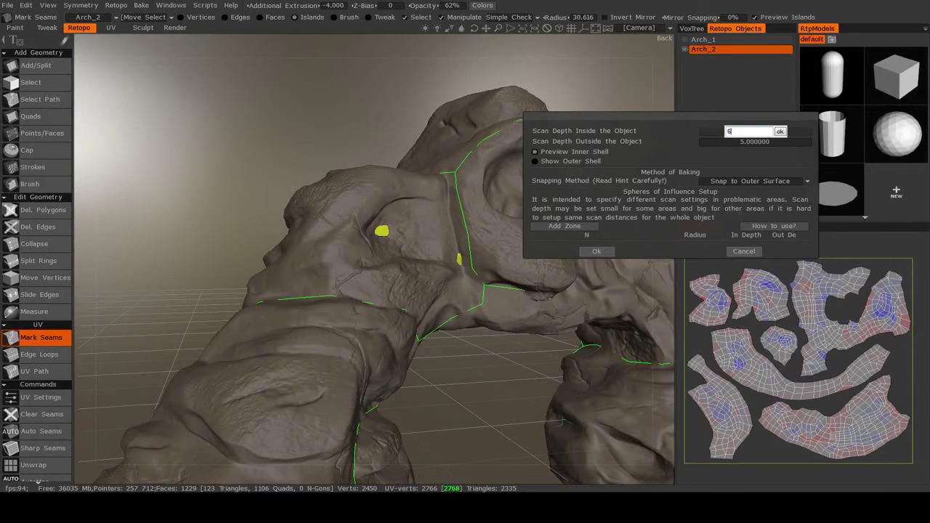
type("6")
key("Return")
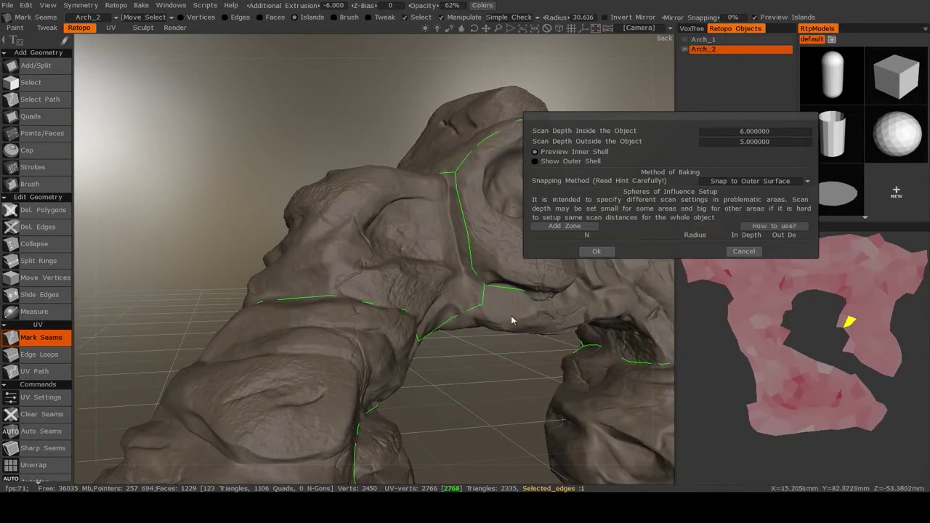
Step: Examine the inner shell preview around the whole arch for remaining low-poly patches showing through the sculpt
scroll(511, 316, "down", 4)
left_click_drag(446, 337, 353, 327)
right_click_drag(353, 326, 417, 343)
middle_click_drag(417, 342, 313, 313)
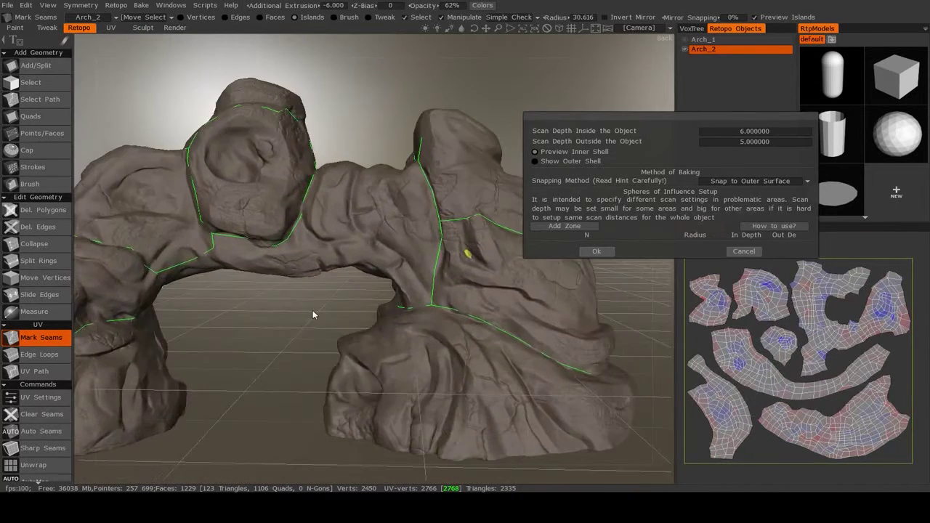
left_click_drag(313, 313, 394, 288)
left_click_drag(493, 294, 473, 292, "alt")
right_click_drag(472, 292, 492, 294, "alt")
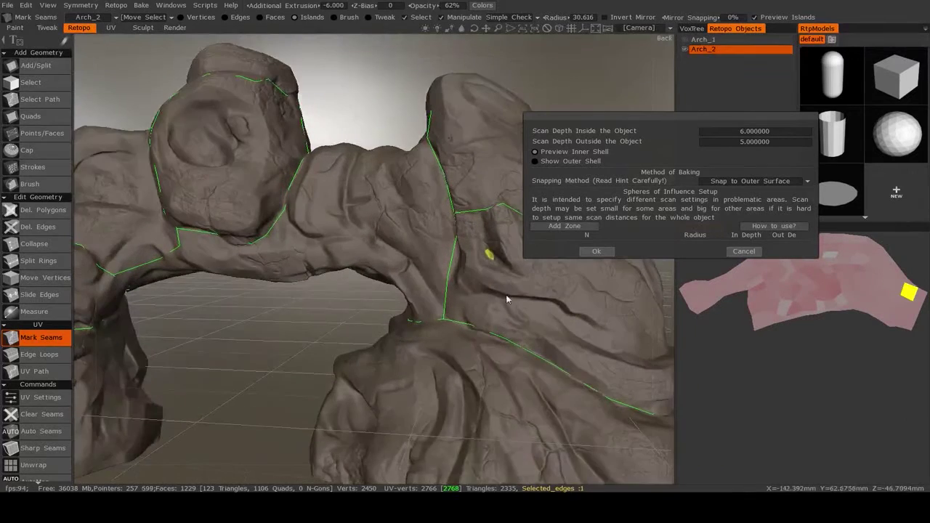
middle_click_drag(492, 294, 418, 302)
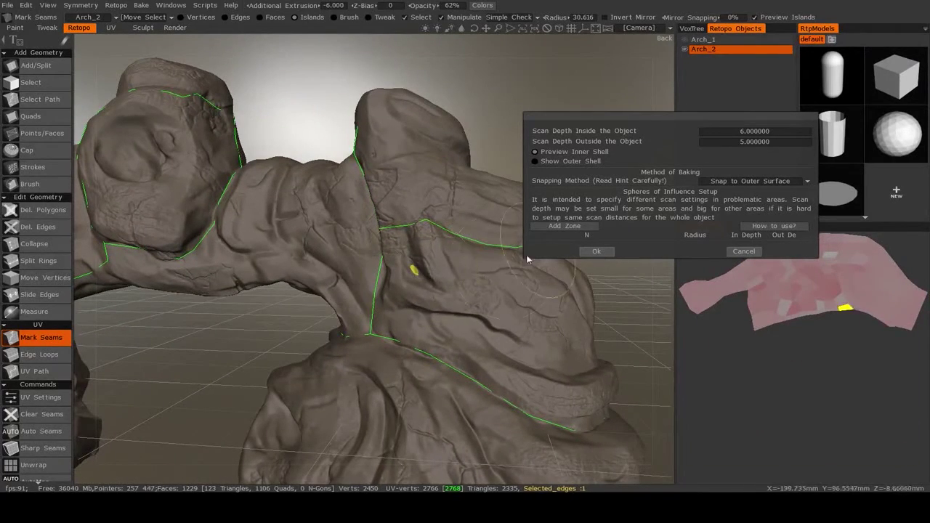
scroll(497, 382, "down", 3)
left_click_drag(498, 381, 222, 365, "alt")
middle_click_drag(222, 366, 278, 355, "alt")
left_click_drag(278, 356, 290, 364, "alt")
middle_click_drag(291, 359, 394, 351)
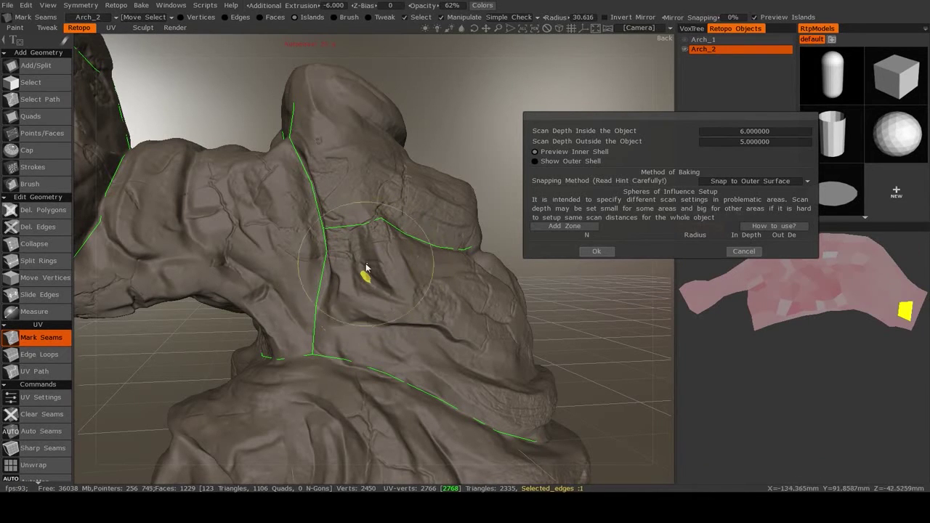
scroll(397, 301, "down", 2)
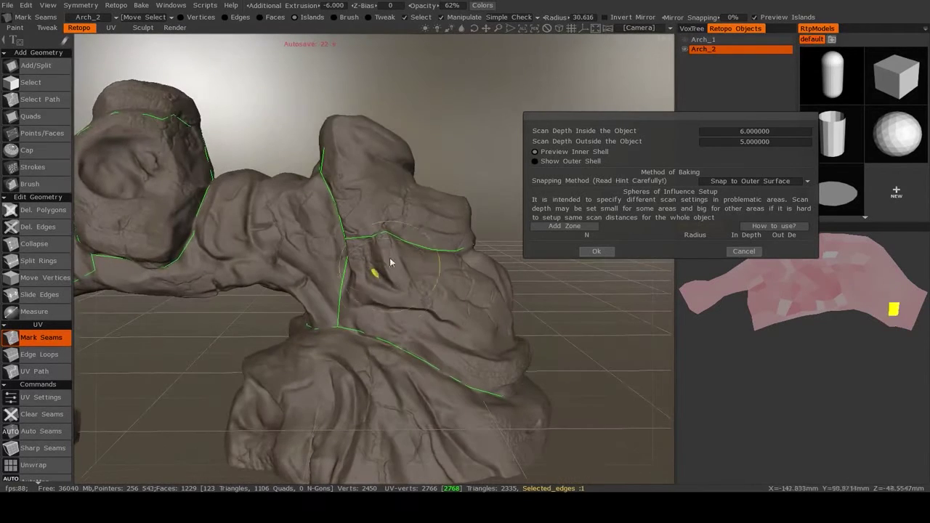
right_click_drag(445, 308, 321, 313)
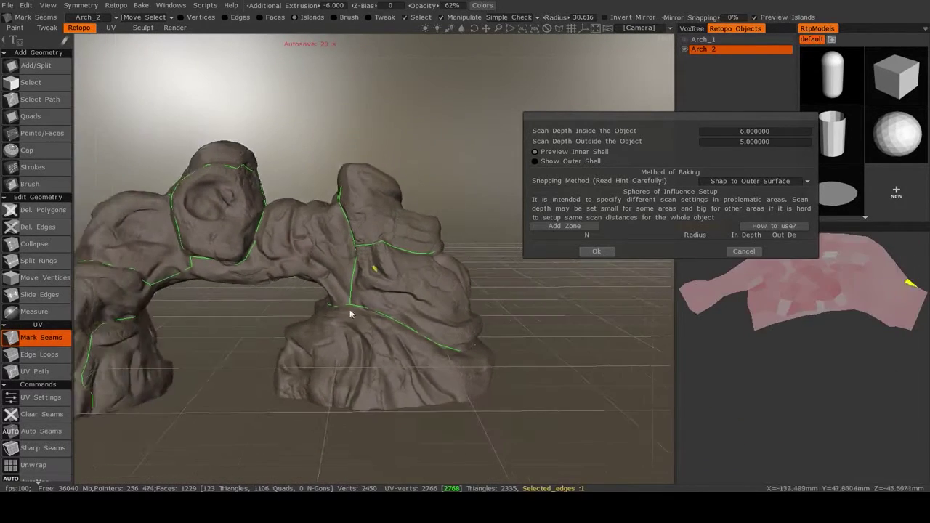
middle_click_drag(322, 313, 418, 313)
right_click_drag(418, 311, 430, 319)
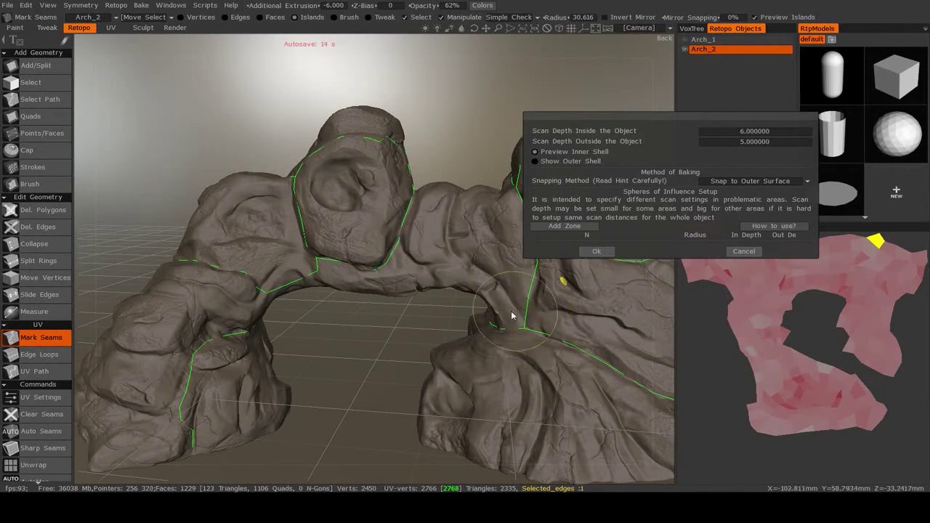
left_click_drag(386, 314, 415, 310)
right_click_drag(434, 257, 473, 308)
middle_click_drag(473, 308, 411, 312)
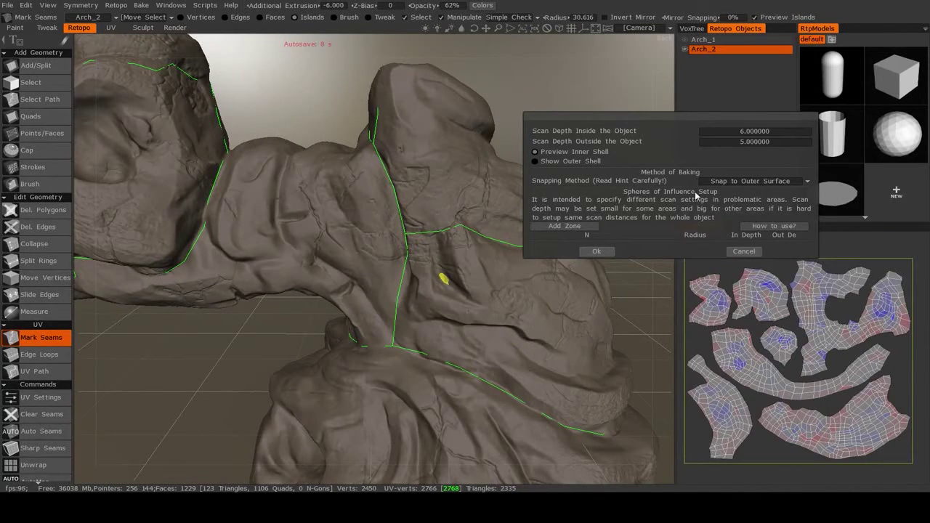
Step: Add a sphere-of-influence zone and place it over the yellow patch in the crevice above the arch's foot
left_click(579, 225)
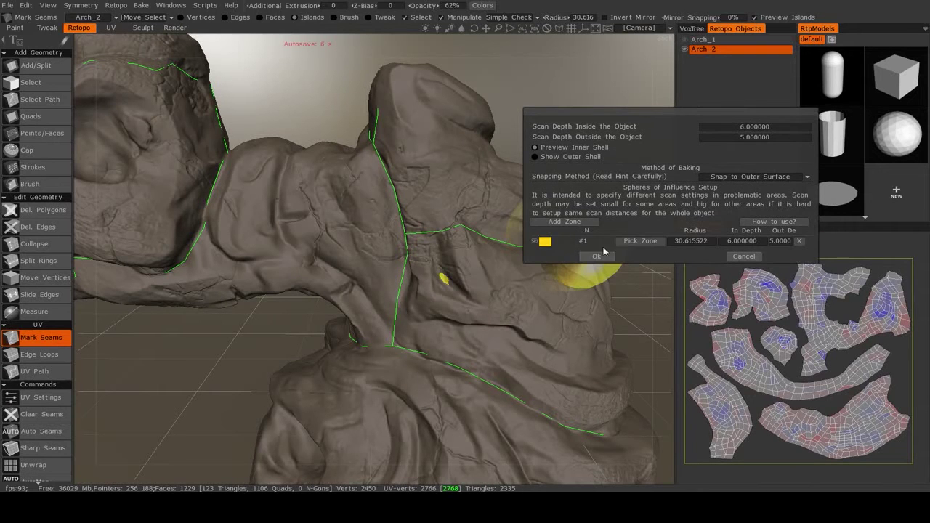
left_click(637, 243)
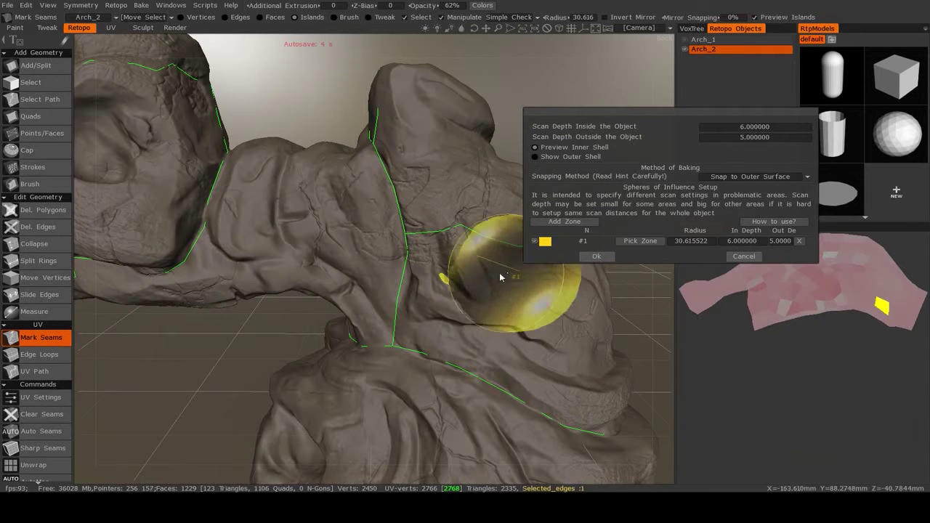
right_click_drag(446, 278, 444, 356, "alt")
left_click_drag(444, 357, 357, 258, "alt")
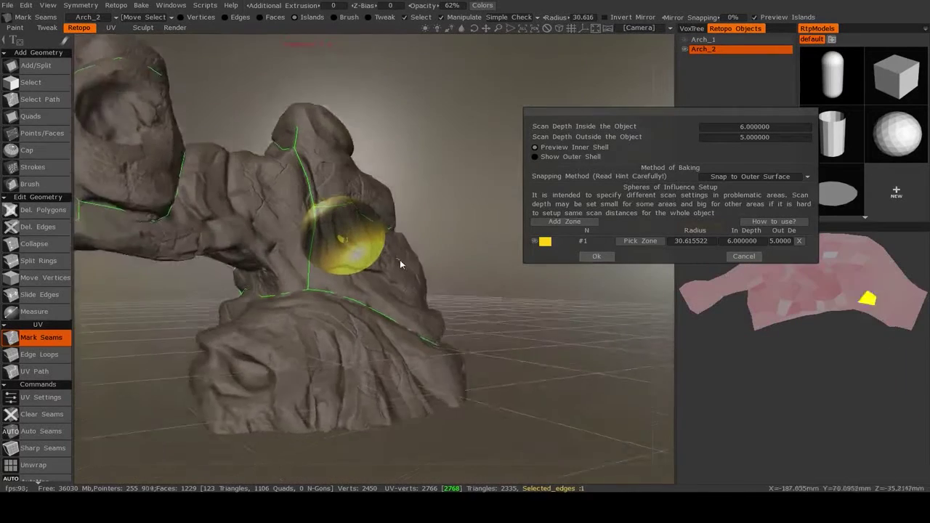
Step: Set the new zone's inward scan depth to 7 and check its coverage of the crevice
right_click_drag(400, 264, 440, 286, "alt")
middle_click_drag(440, 286, 490, 308, "alt")
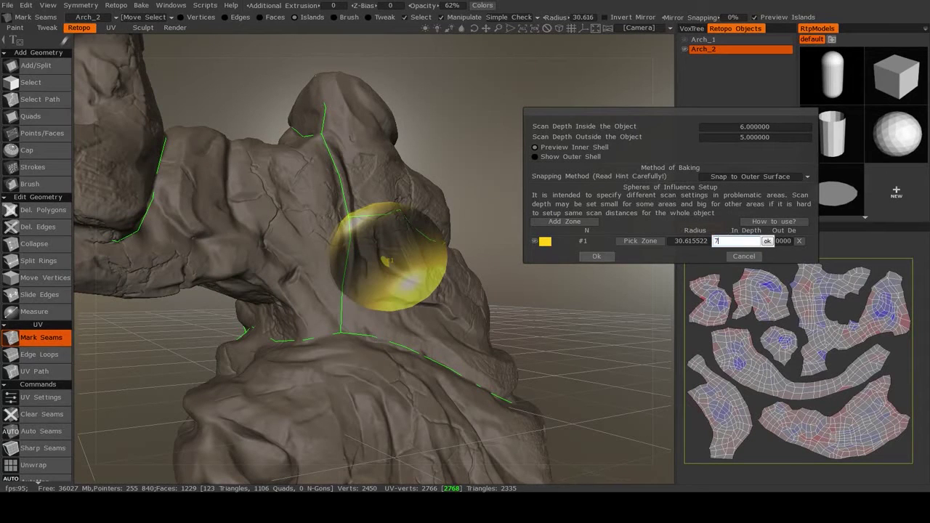
left_click_drag(509, 307, 477, 339)
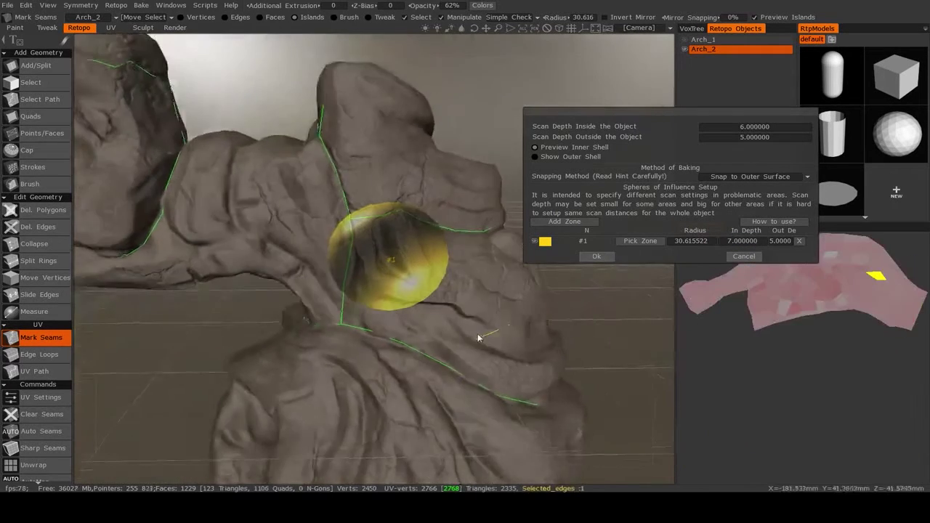
right_click_drag(477, 338, 446, 370)
left_click_drag(454, 337, 458, 312)
right_click_drag(457, 312, 462, 297)
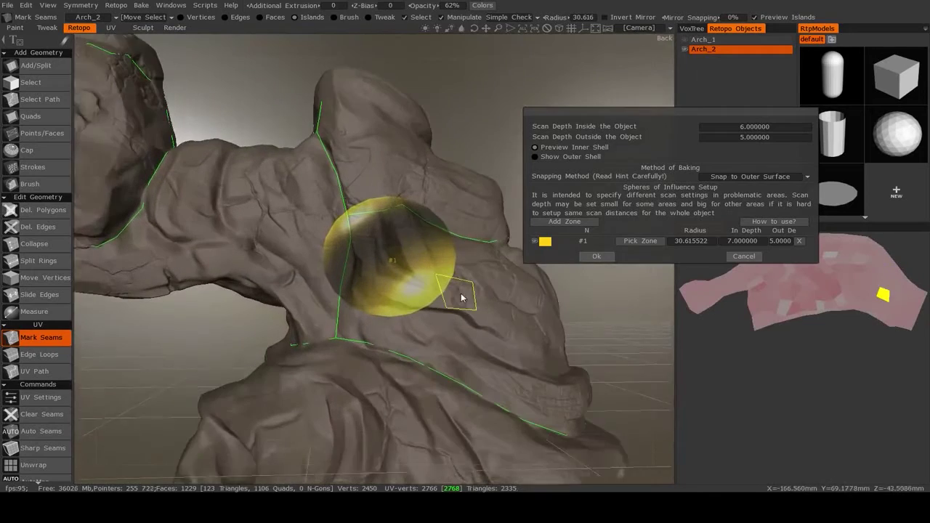
Step: Look over the arch once more and accept the baking scan settings
middle_click_drag(476, 303, 458, 326)
middle_click_drag(226, 294, 316, 337)
middle_click_drag(417, 369, 592, 272)
left_click(597, 256)
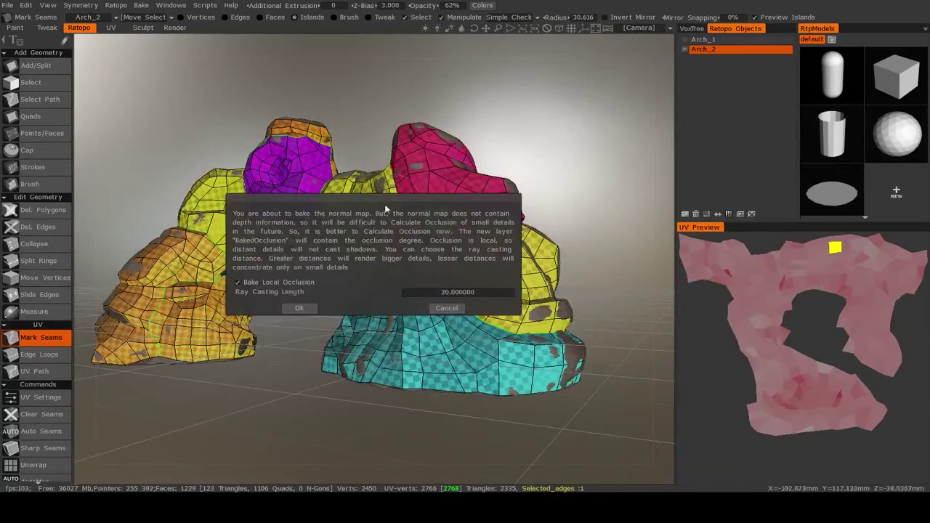
Step: Cancel the pending bake, give the Arch_2 sculpt the first light grey shader in the Sculpt room, and return to the Retopo room
left_click_drag(355, 199, 556, 178)
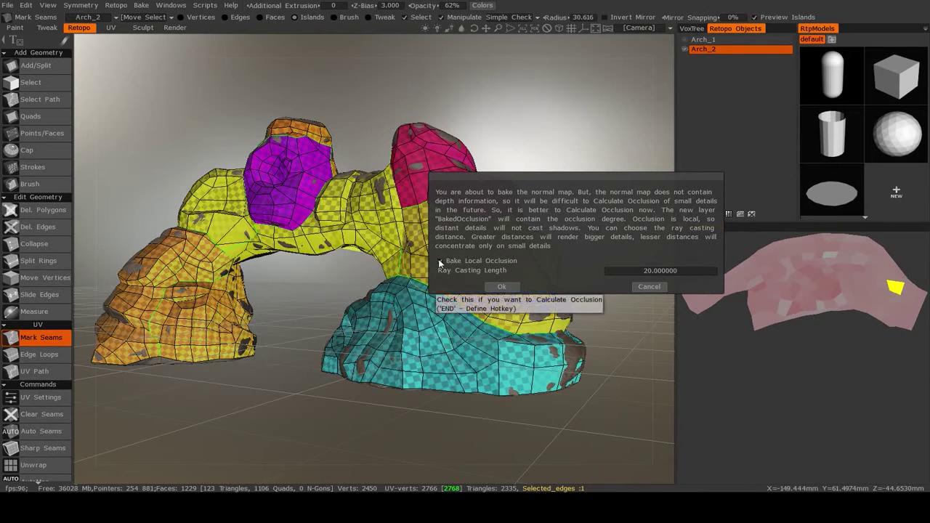
left_click(651, 287)
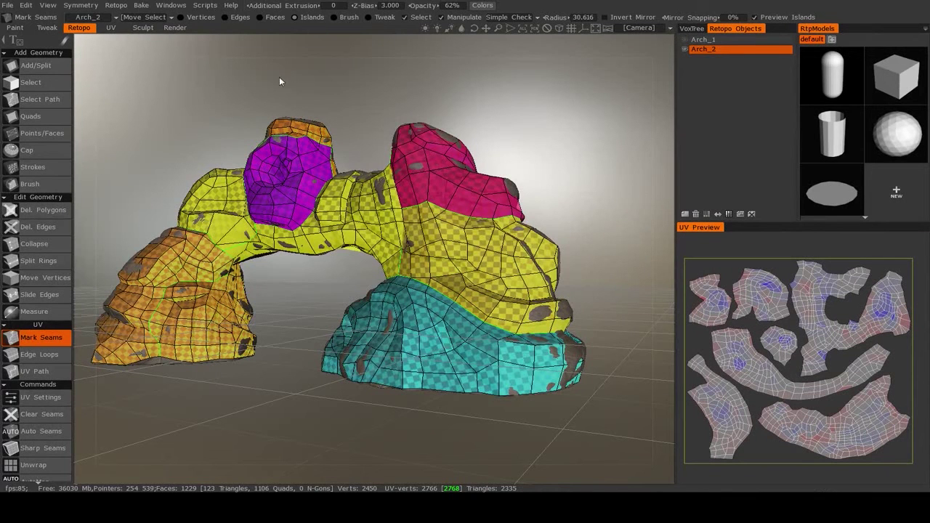
left_click(141, 29)
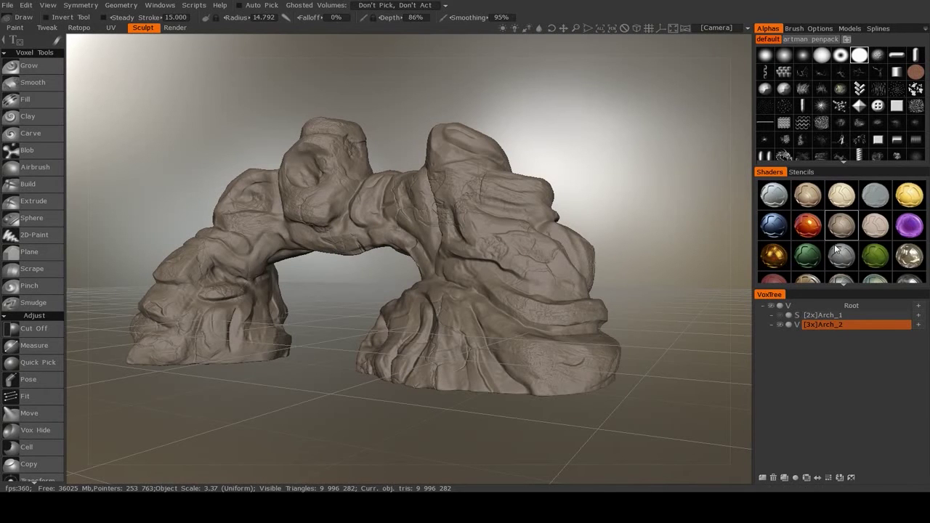
left_click(774, 197)
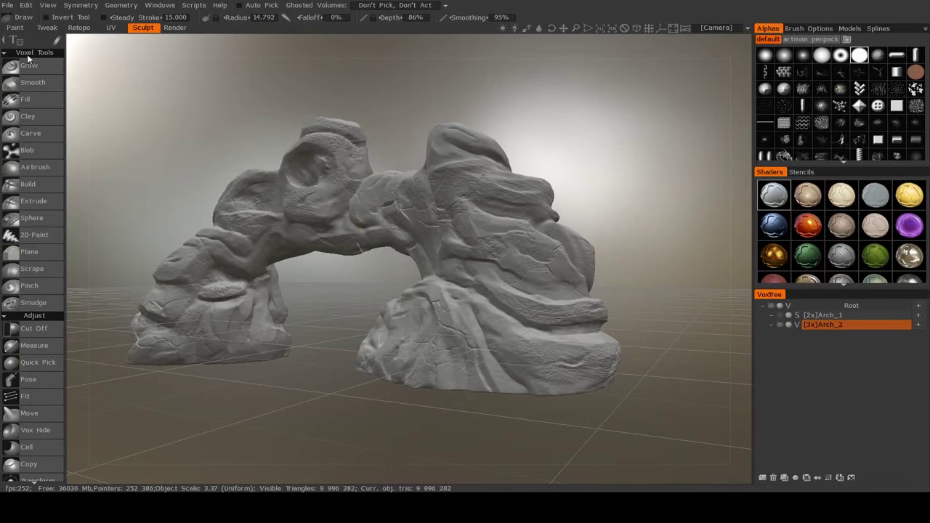
left_click_drag(292, 286, 403, 286)
scroll(428, 290, "up", 6)
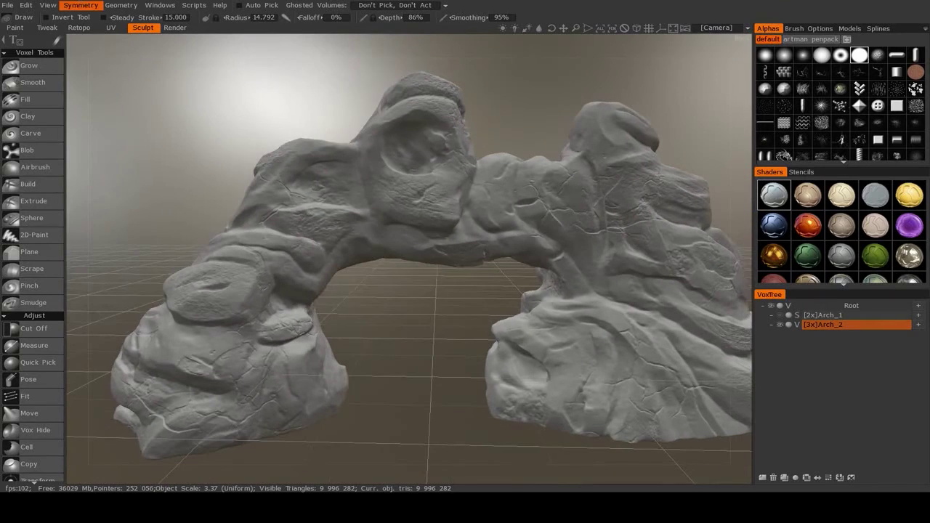
left_click(80, 28)
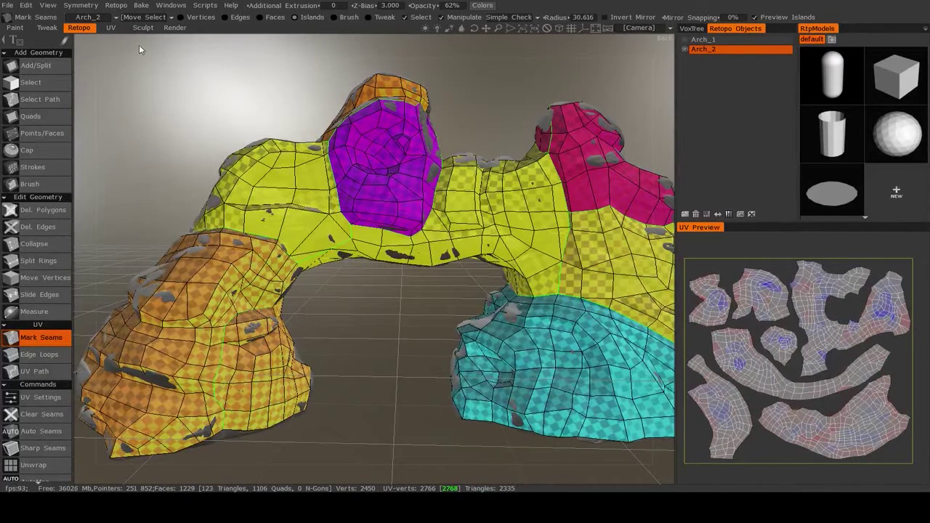
Step: Start a per-pixel normal map bake with the existing scan depths and zone, turning off Bake Local Occlusion
left_click(138, 5)
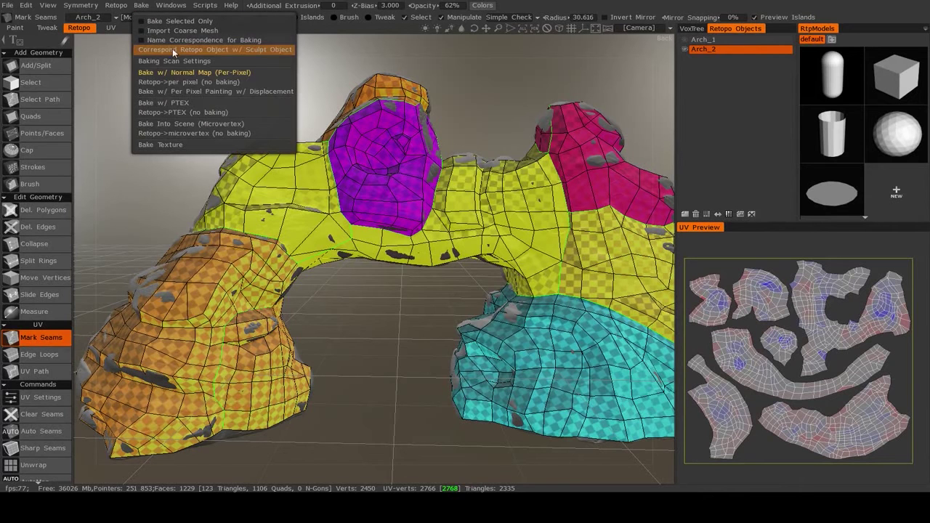
left_click(184, 73)
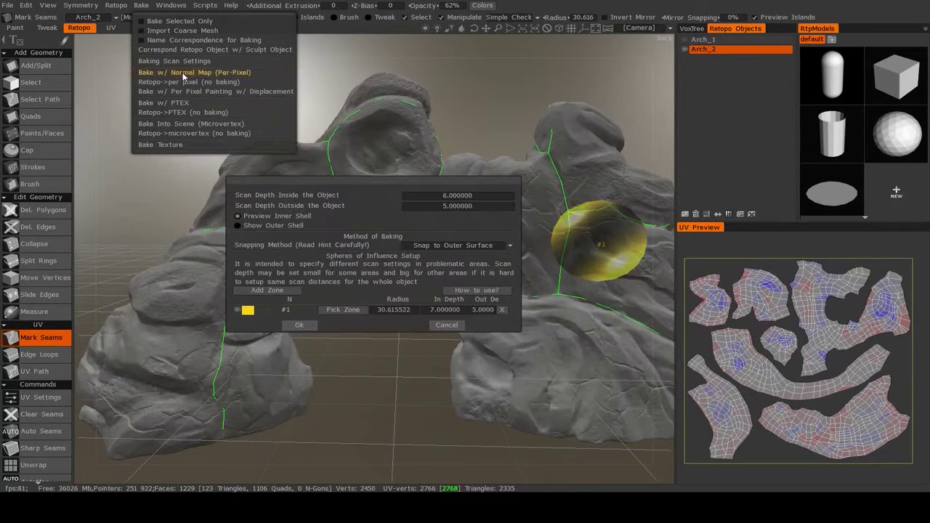
left_click_drag(366, 183, 465, 106)
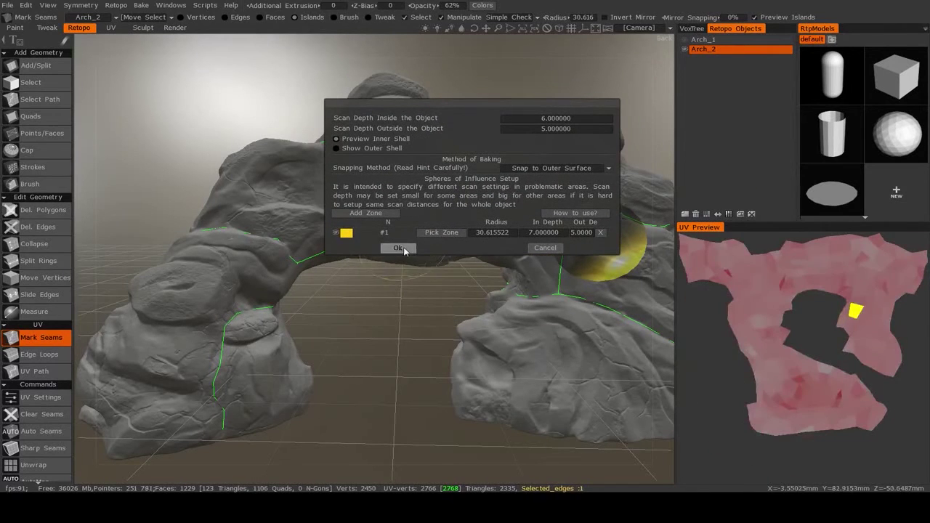
left_click(397, 247)
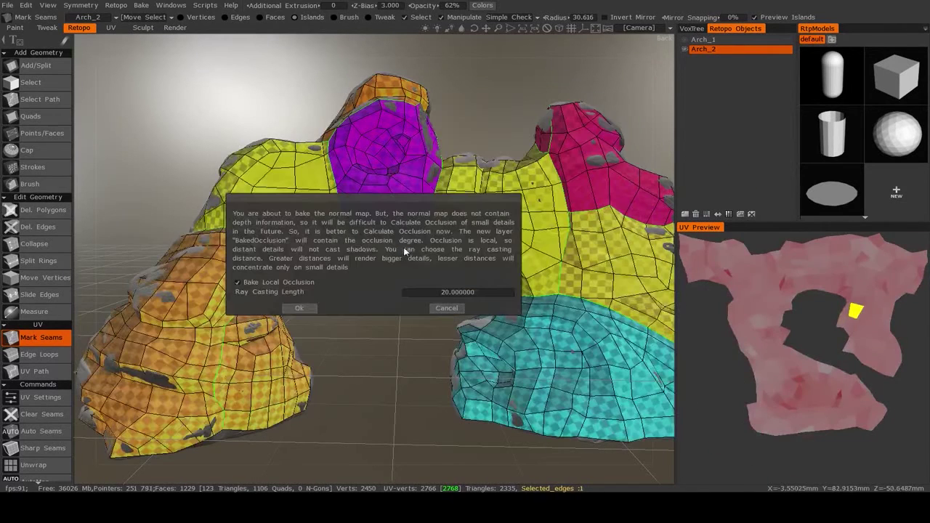
left_click(238, 282)
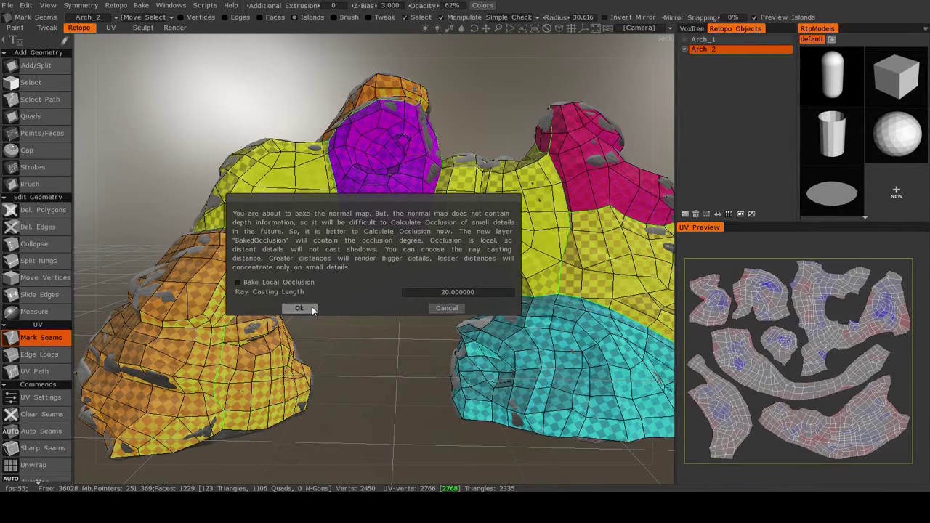
left_click(301, 308)
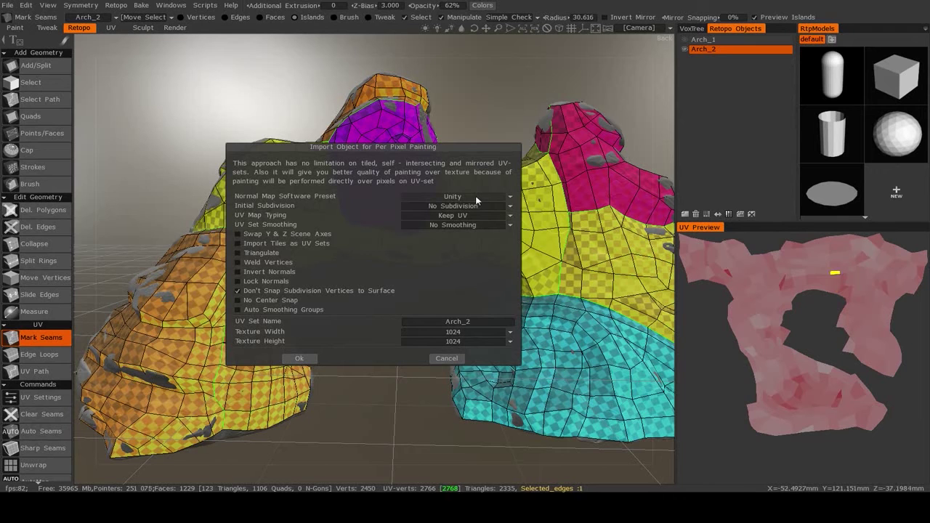
Step: Enable Weld Vertices for the per-pixel import, keeping the Unity normal map preset and the UV set name Arch_2
left_click(469, 198)
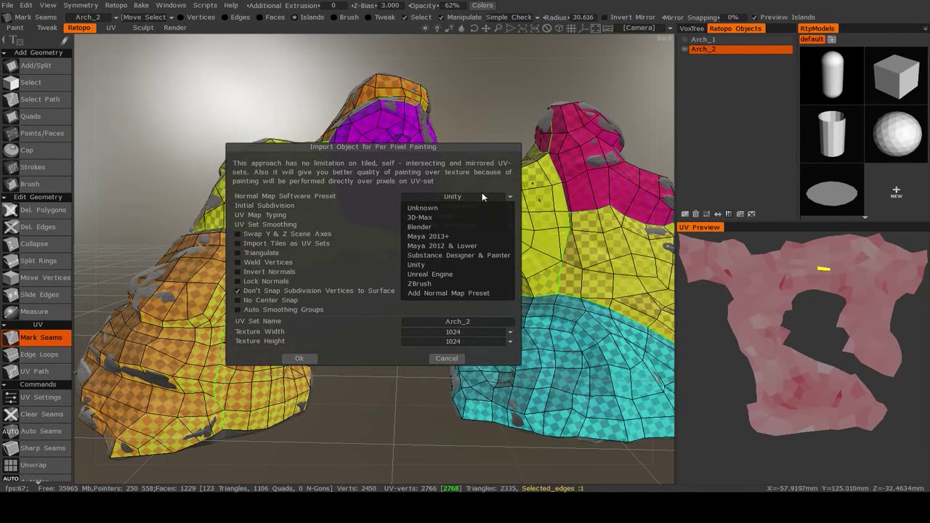
left_click(457, 197)
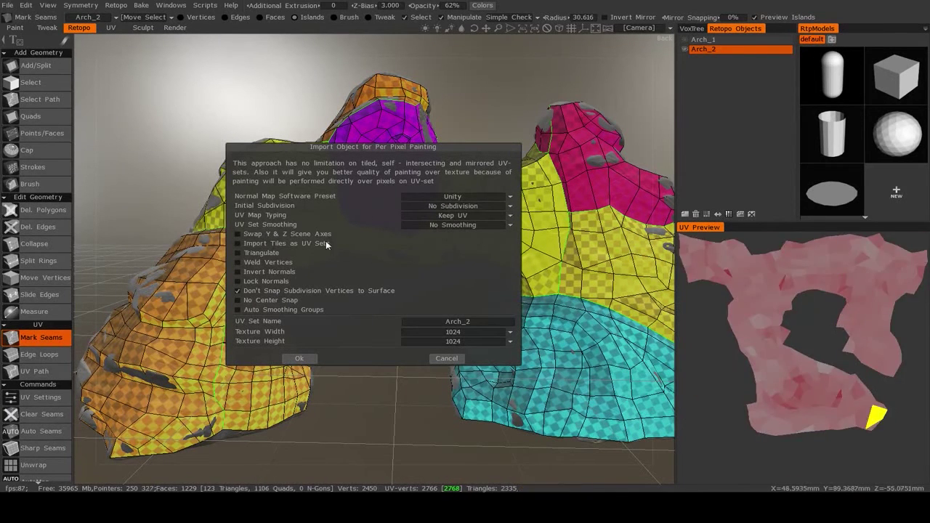
left_click(237, 263)
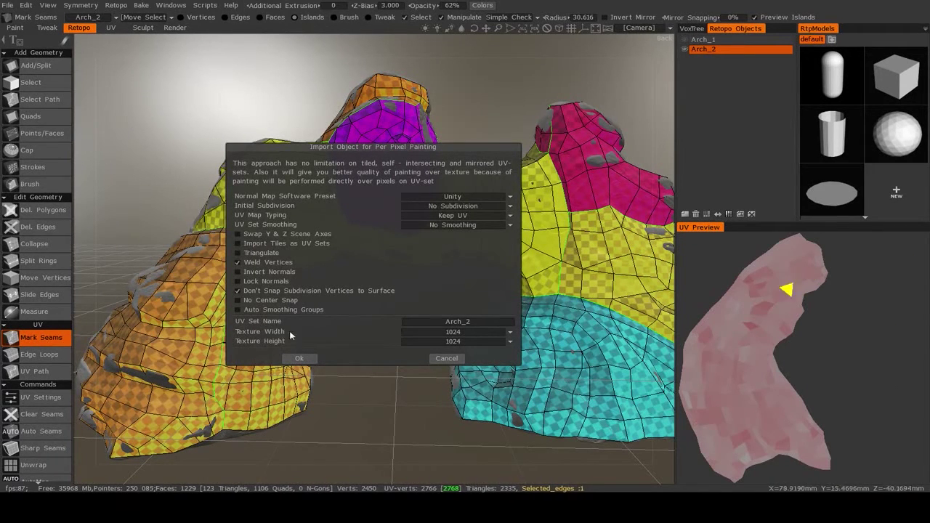
left_click(454, 321)
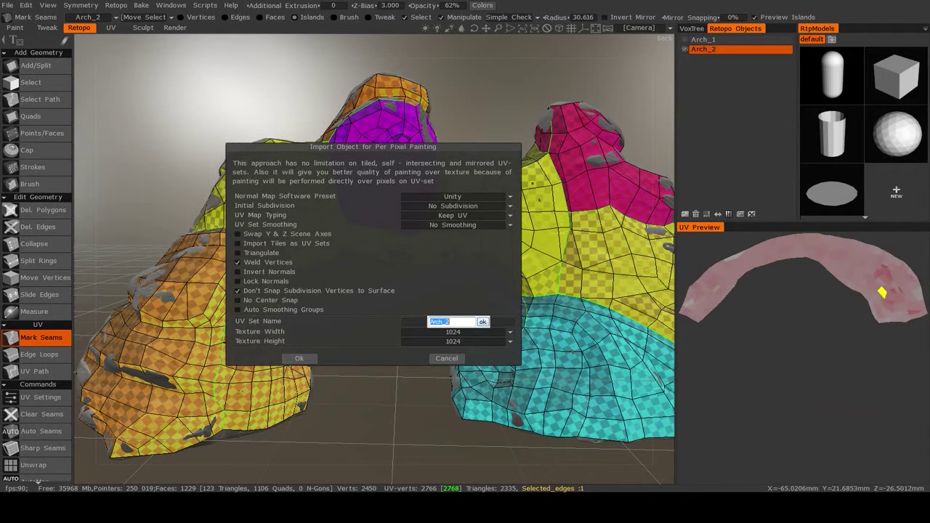
left_click(483, 321)
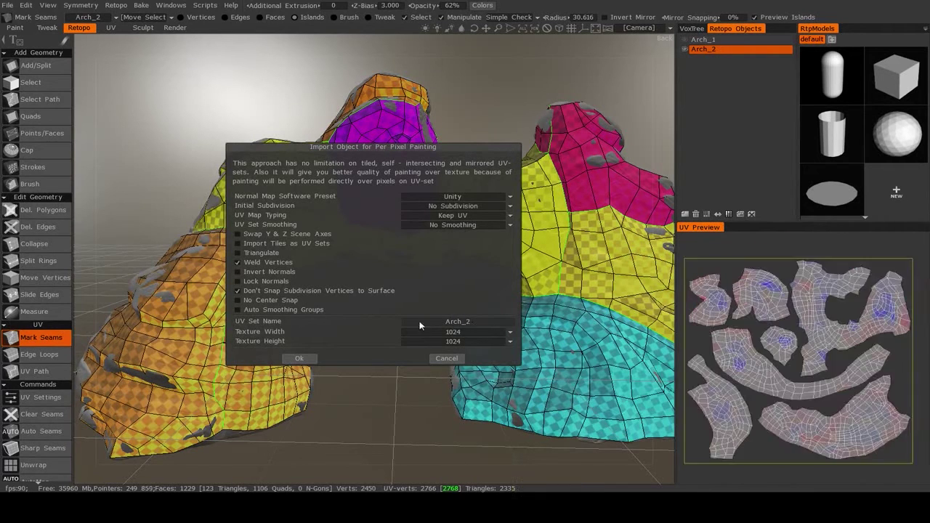
left_click(469, 321)
left_click(483, 321)
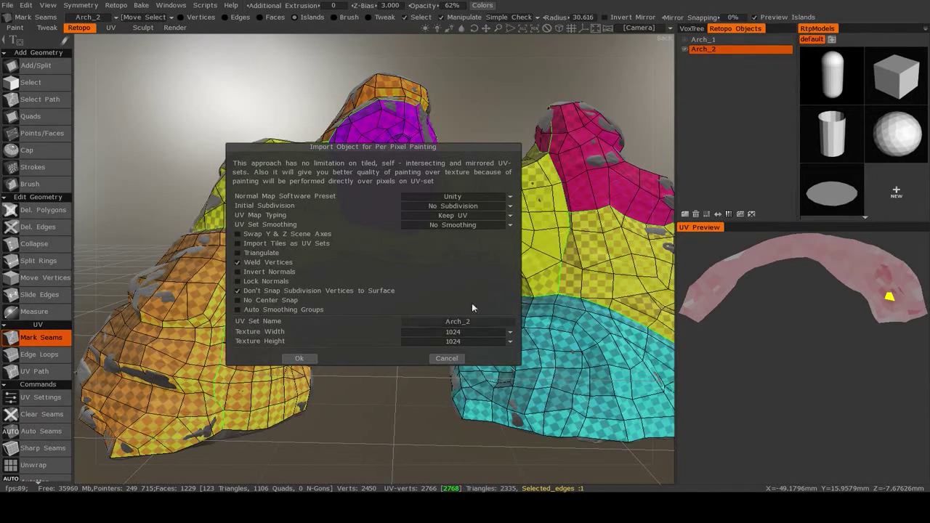
Step: Set the texture size to 2048 by 2048 and run the bake
left_click(489, 332)
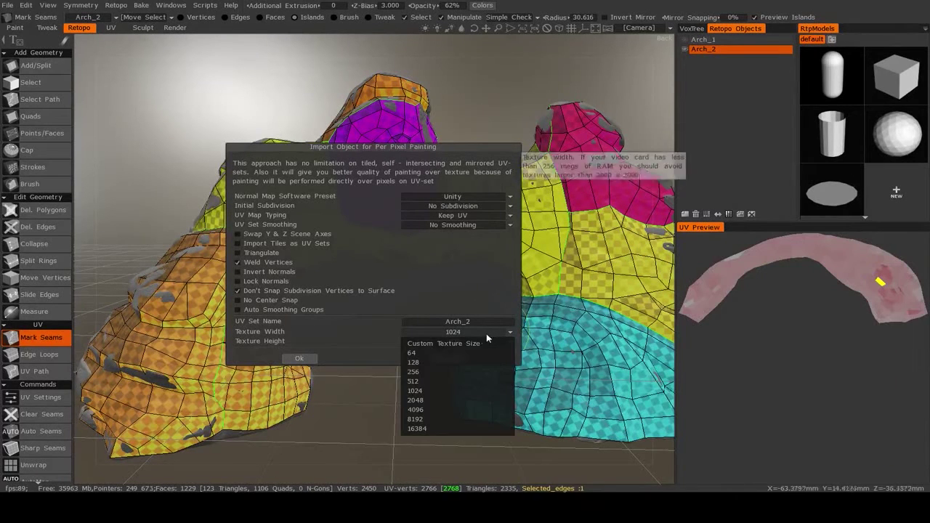
left_click(447, 400)
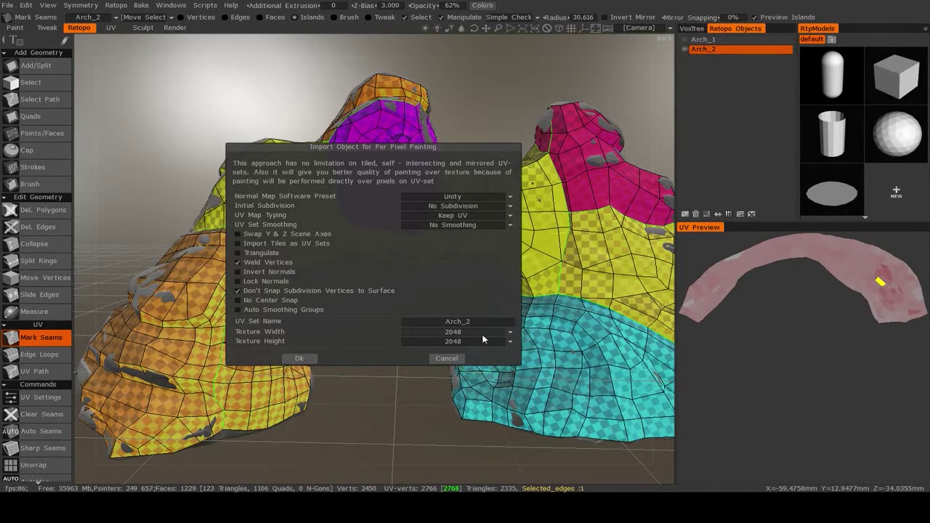
left_click(313, 358)
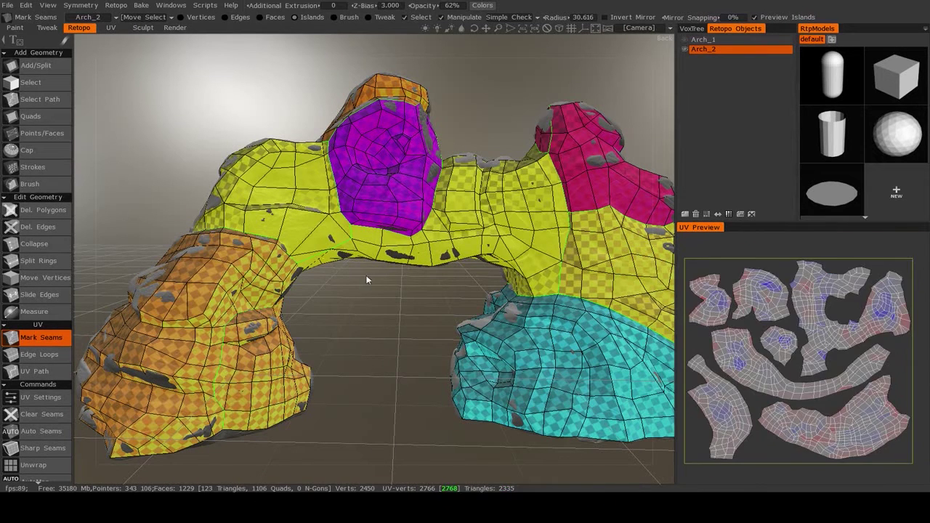
Step: Go to the Paint room and hide the whole sculpt tree to isolate the baked low-poly arch
left_click(15, 29)
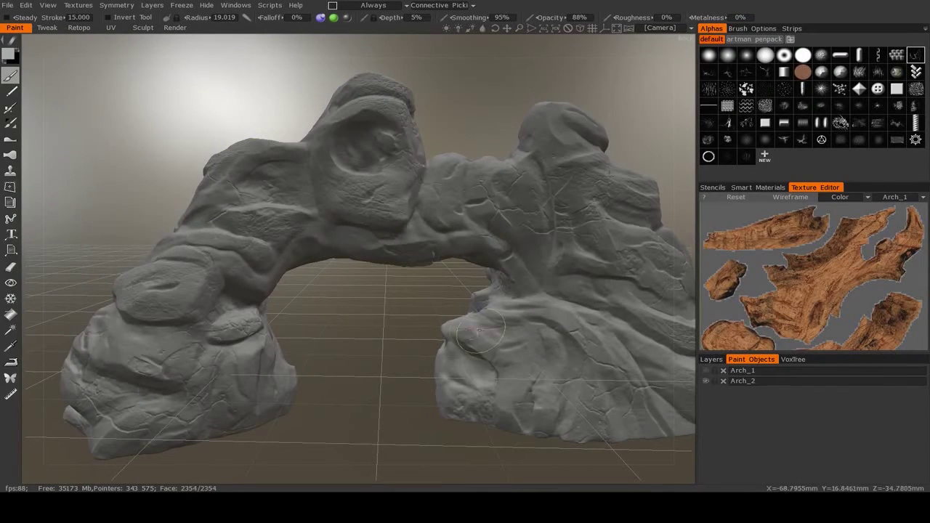
mouse_move(349, 321)
left_mouse_down()
mouse_move(508, 334)
mouse_move(587, 363)
left_mouse_up()
middle_click_drag(587, 363, 495, 348)
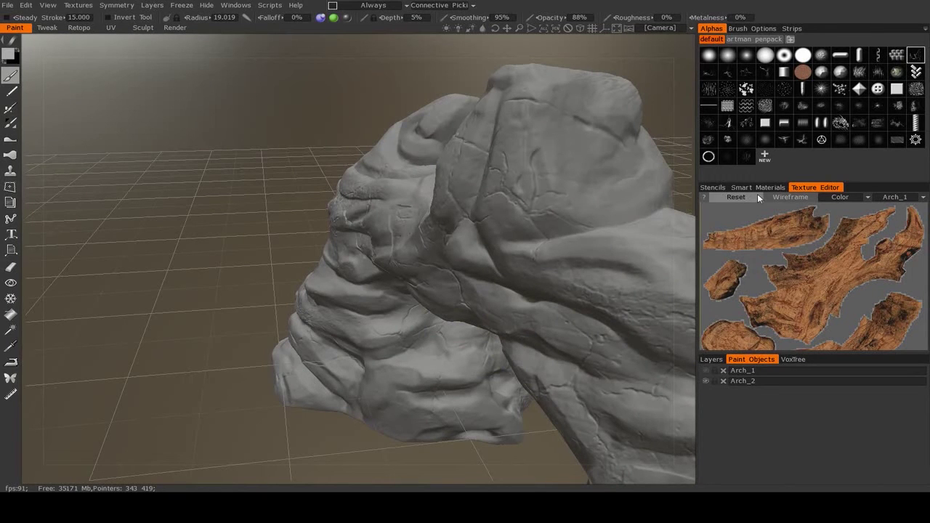
scroll(639, 334, "down", 2)
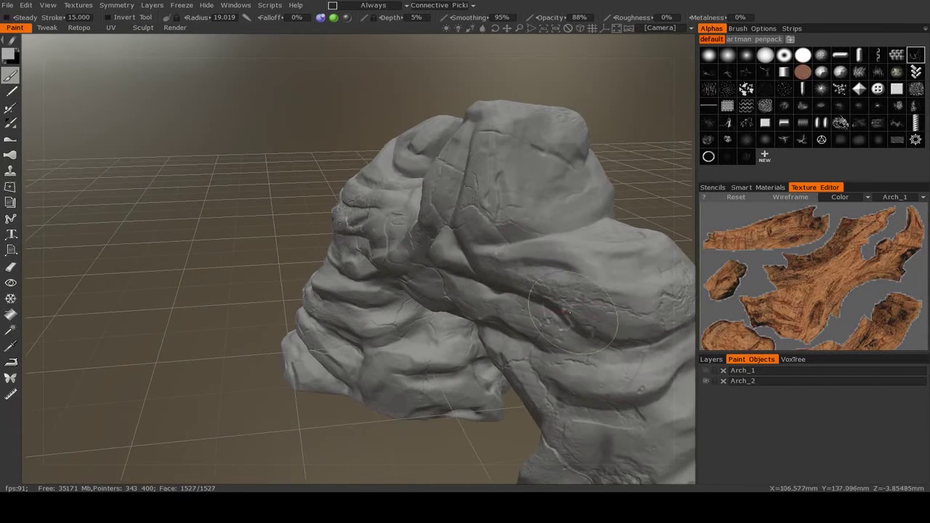
left_click_drag(593, 330, 519, 315, "alt")
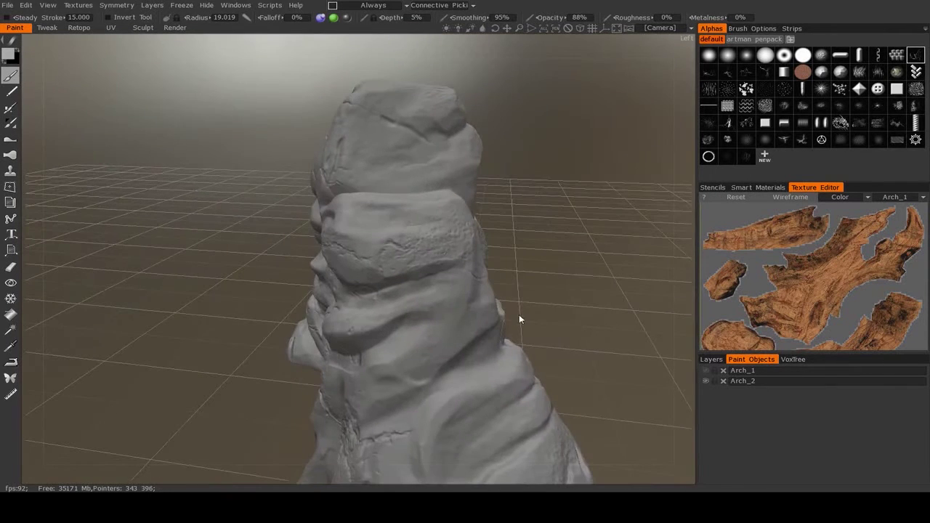
left_click(791, 361)
left_click(714, 370)
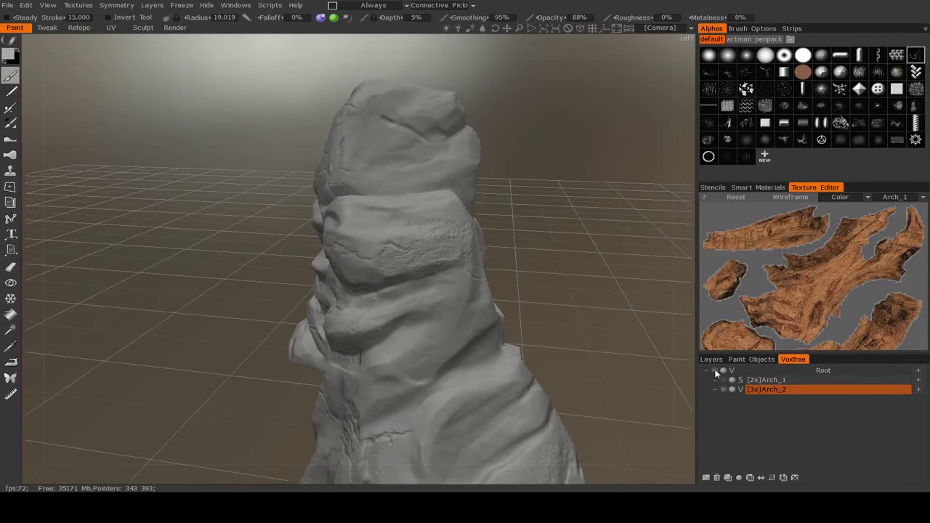
Step: Inspect the baked low-poly arch from several angles, with and without the wireframe, for baking errors
mouse_move(605, 346)
left_mouse_down("alt")
mouse_move(449, 343)
mouse_move(451, 350)
mouse_move(369, 331)
left_mouse_up("alt")
scroll(559, 349, "down", 3)
scroll(581, 359, "up", 3)
scroll(380, 325, "up", 4)
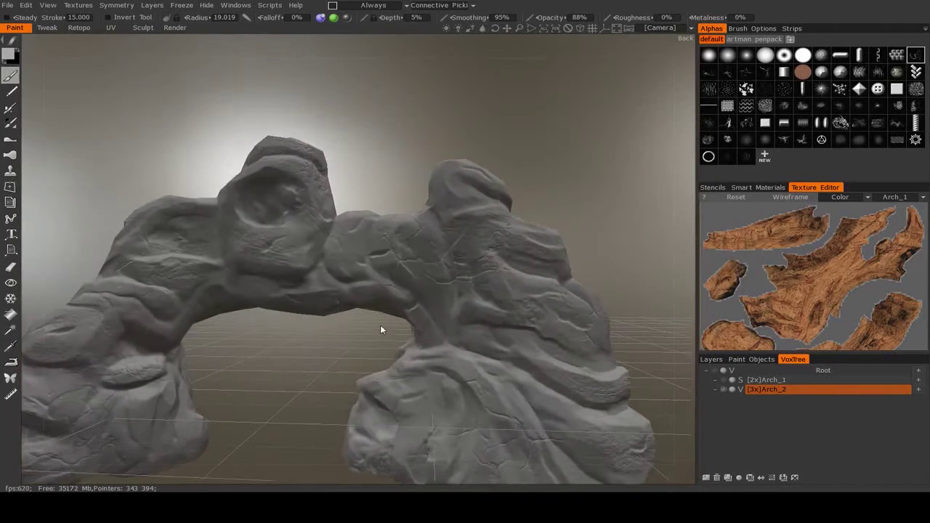
right_click_drag(299, 369, 390, 327)
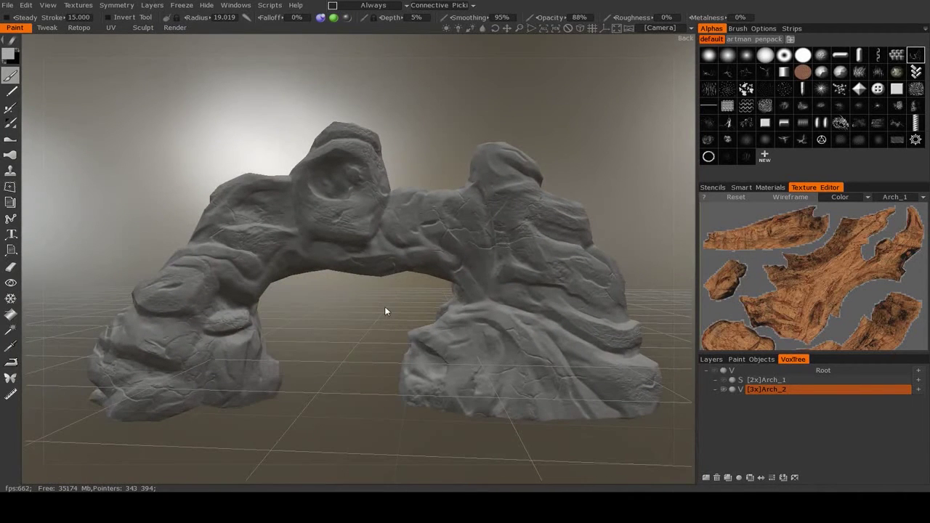
key("w")
scroll(379, 307, "up", 2)
scroll(376, 314, "up", 3)
right_click_drag(376, 318, 487, 353)
key("w")
left_click_drag(566, 282, 377, 275, "alt")
scroll(377, 274, "up", 2)
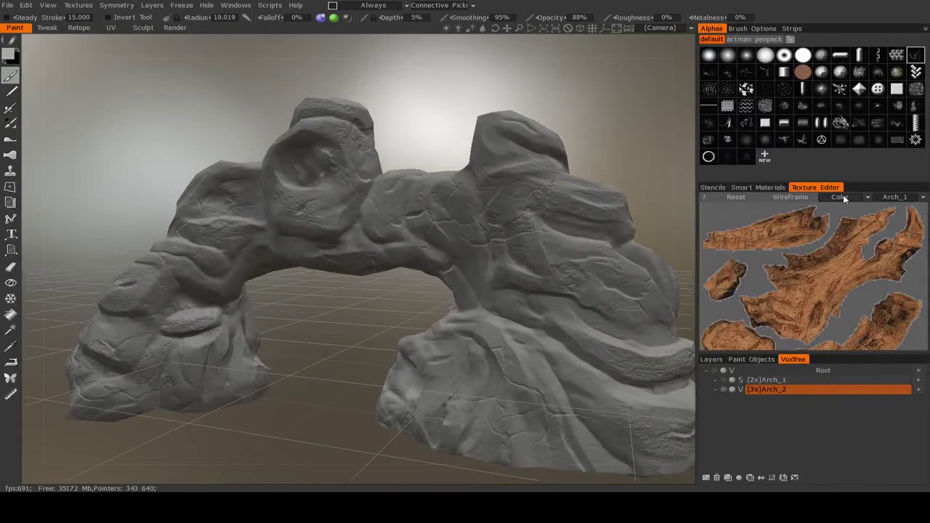
Step: Examine Arch_2's baked Normals texture up close in the texture editor and return the preview to Color
left_click(912, 200)
left_click(888, 218)
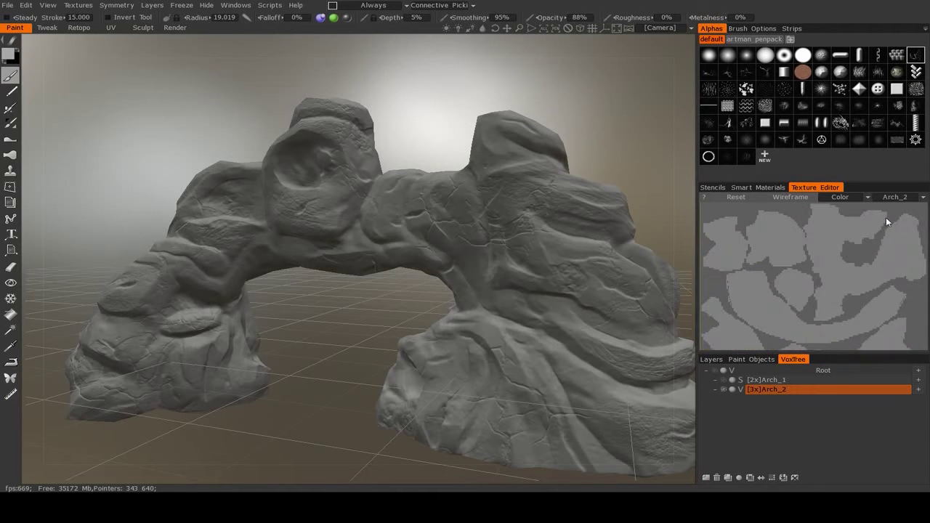
left_click(844, 197)
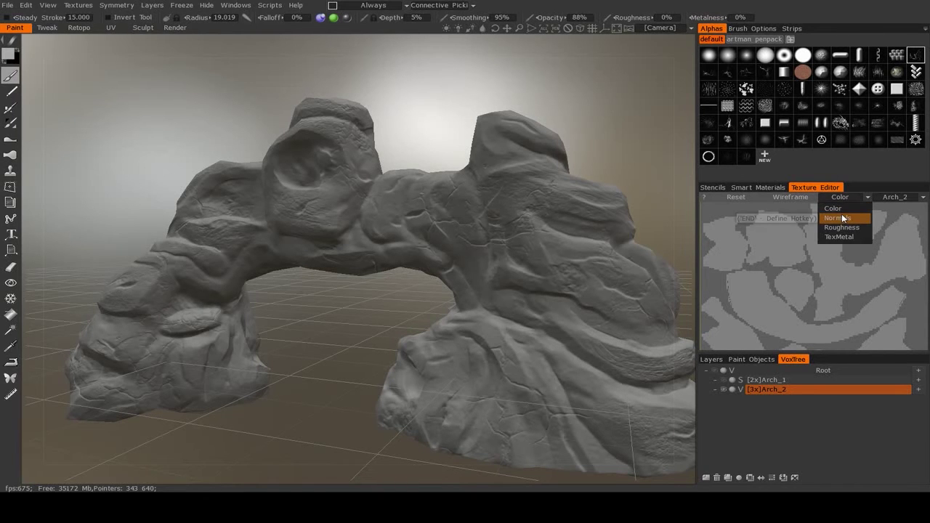
left_click(843, 218)
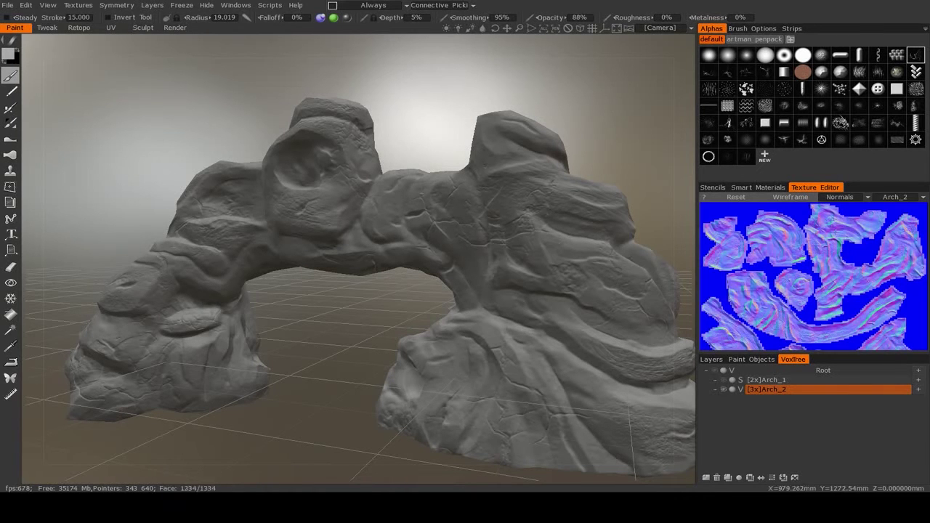
scroll(835, 285, "up", 3)
middle_click_drag(898, 215, 859, 298)
scroll(824, 314, "down", 4)
right_click_drag(871, 218, 858, 205)
left_click(854, 197)
left_click(833, 207)
Step: Hide the Normalmap layer and view the arch without its baked normals
left_click(712, 359)
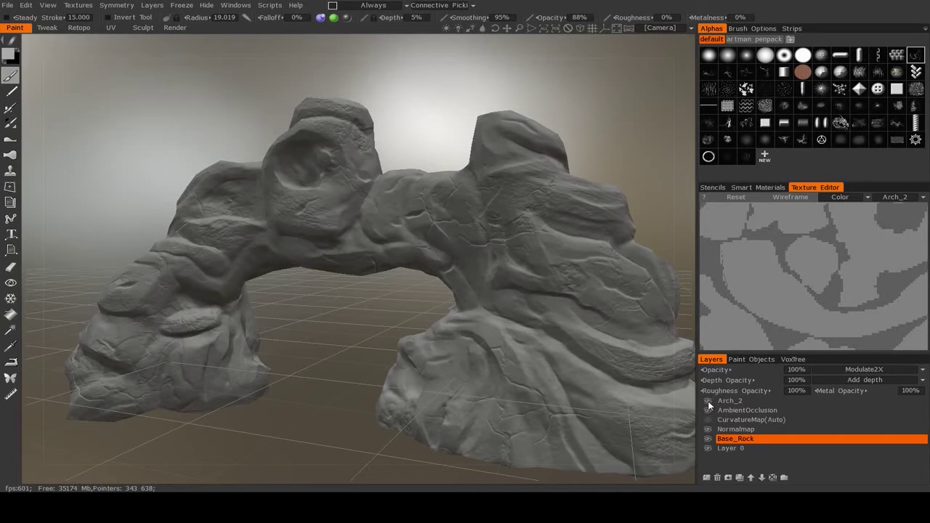
left_click(730, 433)
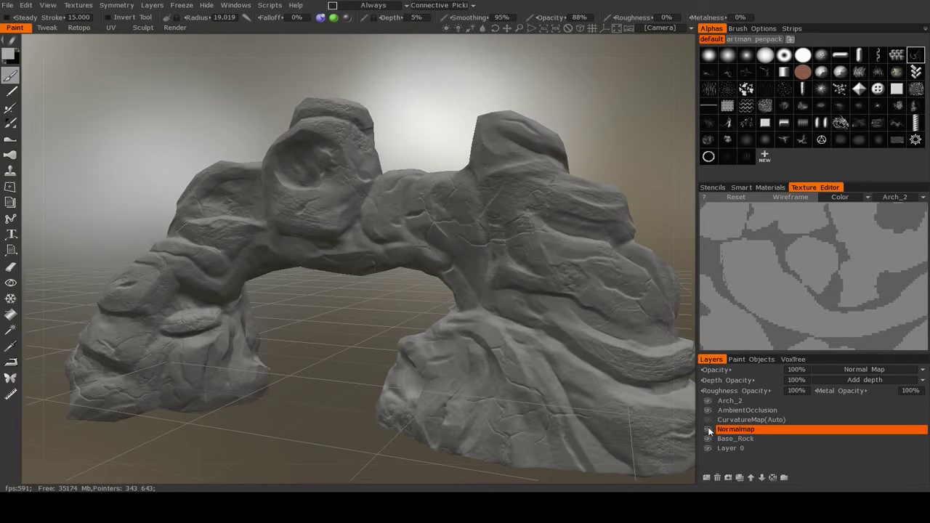
left_click(708, 430)
left_click_drag(477, 363, 558, 360, "alt")
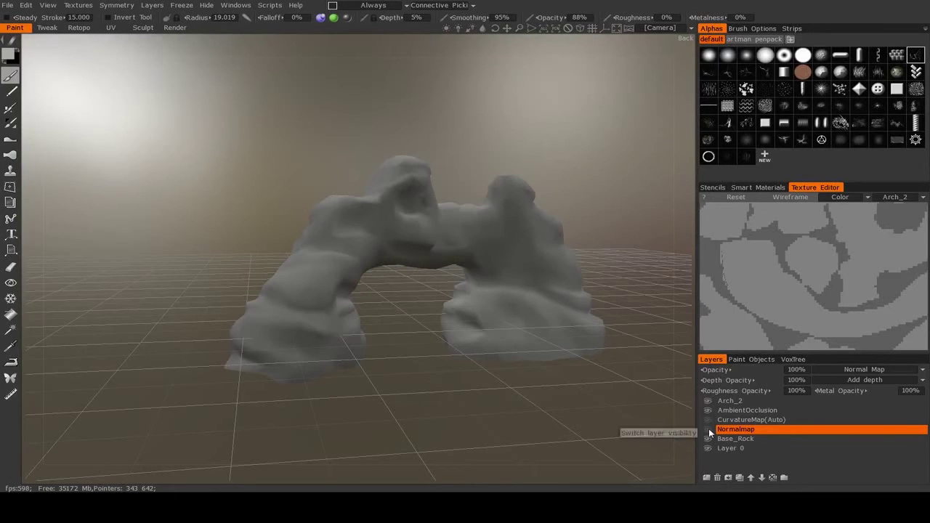
Step: Show the Normalmap layer again and delete the Arch_2 layer
left_click_drag(562, 378, 418, 388, "alt")
left_click_drag(464, 299, 377, 326, "alt")
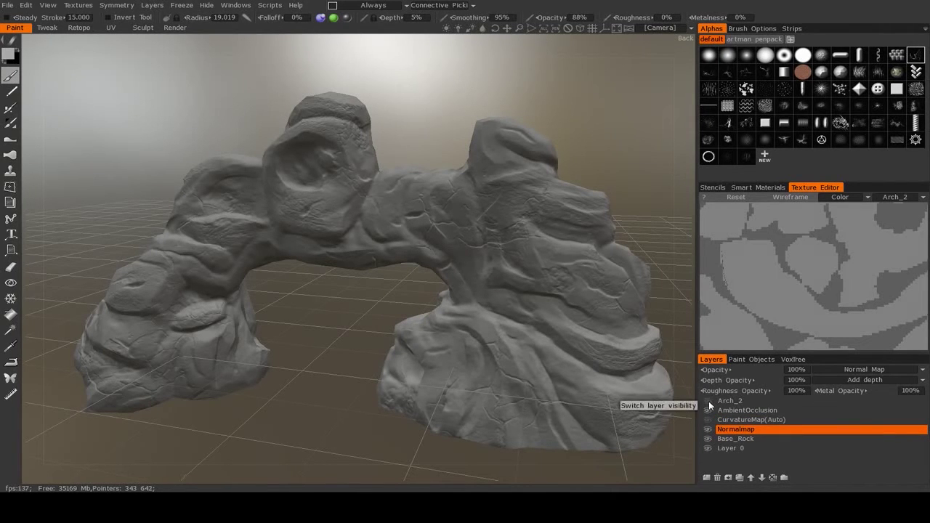
left_click(735, 402)
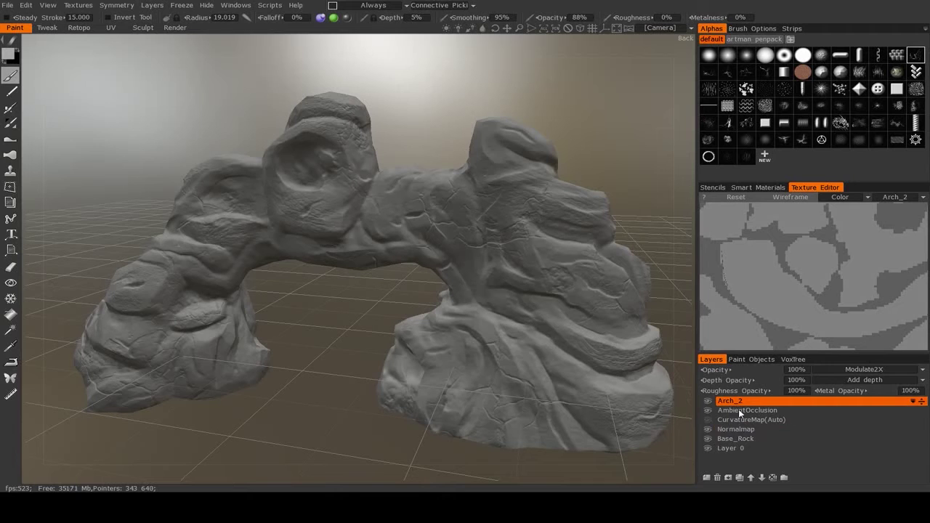
left_click(717, 477)
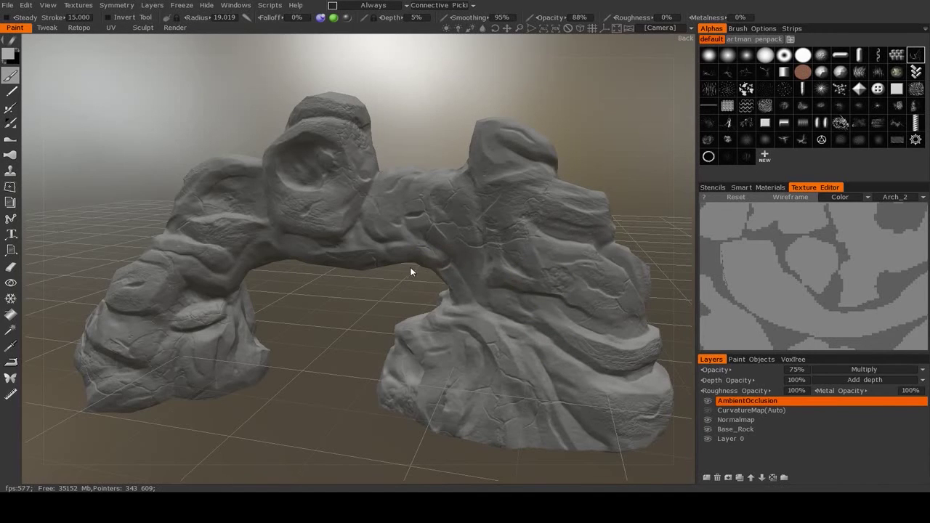
Step: Hide the AmbientOcclusion layer and leave Normalmap as the only selected layer
left_click(742, 410)
left_click(730, 402)
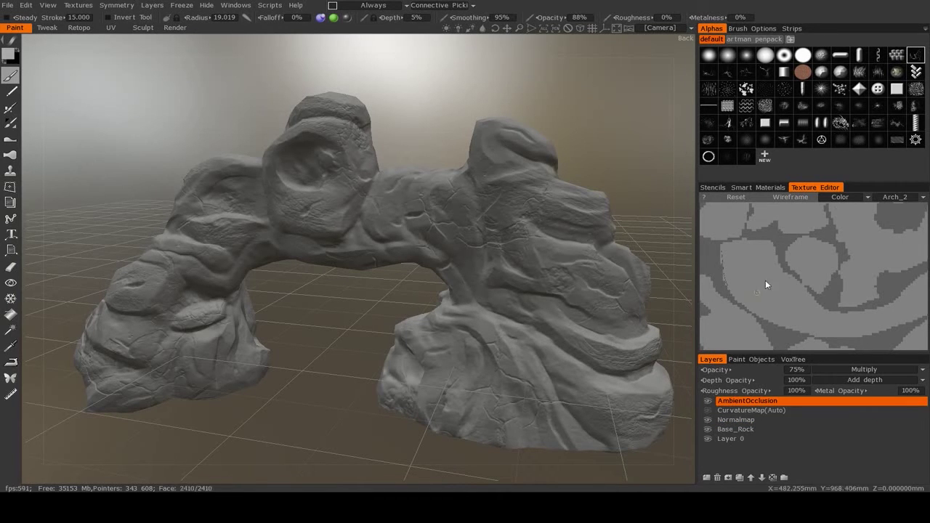
left_click(734, 420)
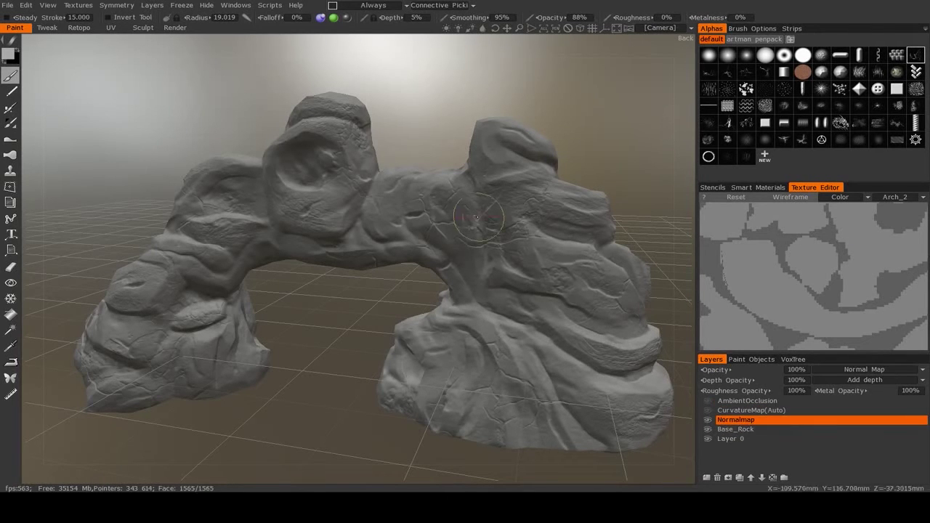
left_click(84, 8)
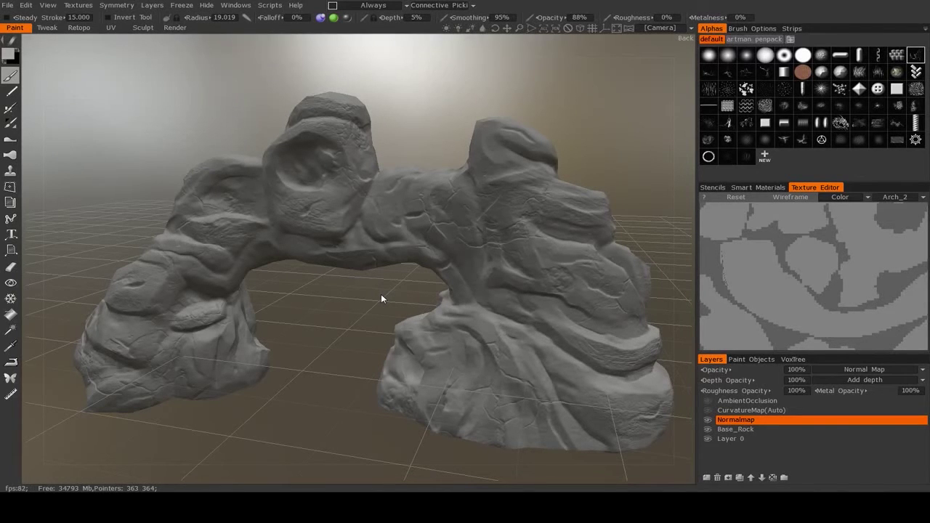
left_click(709, 411)
left_click(709, 411)
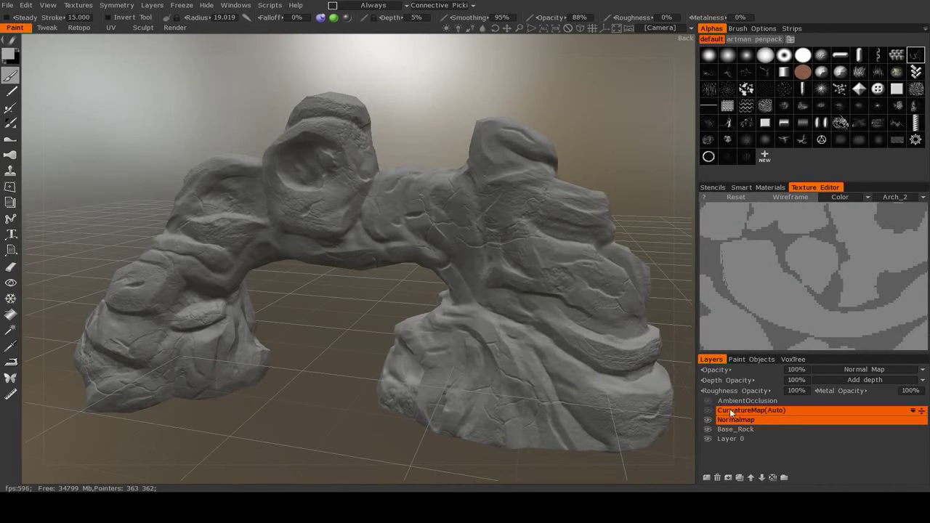
left_click(730, 411, "ctrl")
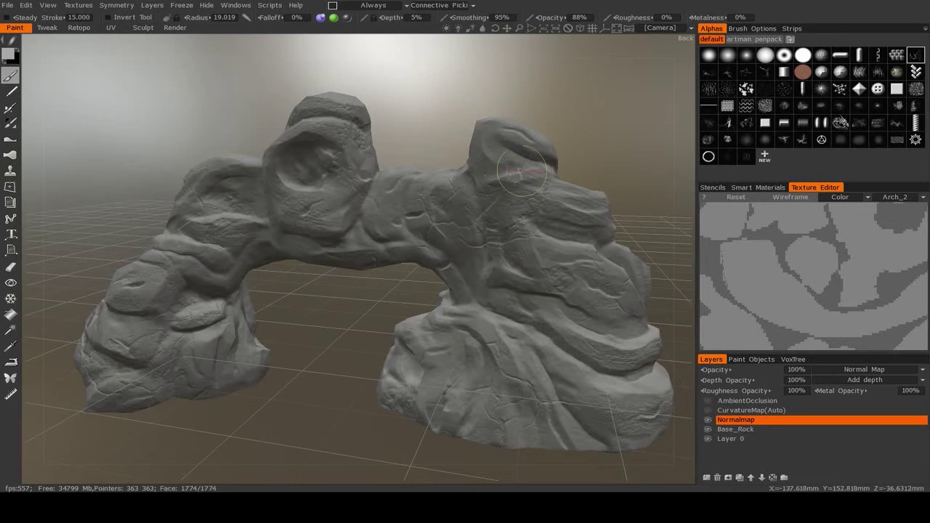
Step: Show the CurvatureMap(Auto) layer and view its effect up close on the arch
left_click(708, 410)
left_click_drag(472, 370, 425, 377, "alt")
right_click_drag(426, 378, 370, 276, "alt")
middle_click_drag(369, 276, 289, 294, "alt")
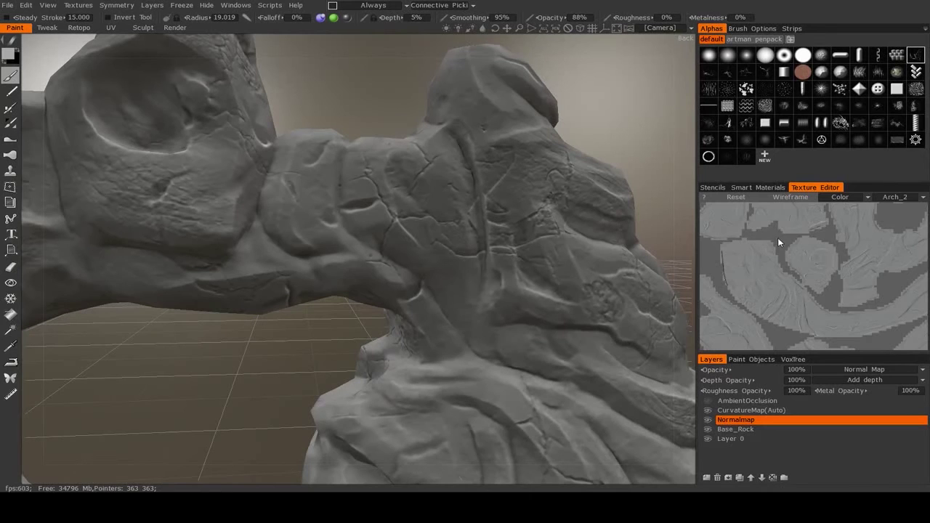
Step: Examine Arch_2's curvature map up close in the texture editor
right_click_drag(778, 243, 821, 312, "alt")
middle_click_drag(821, 312, 888, 269, "alt")
right_click_drag(857, 291, 820, 340, "alt")
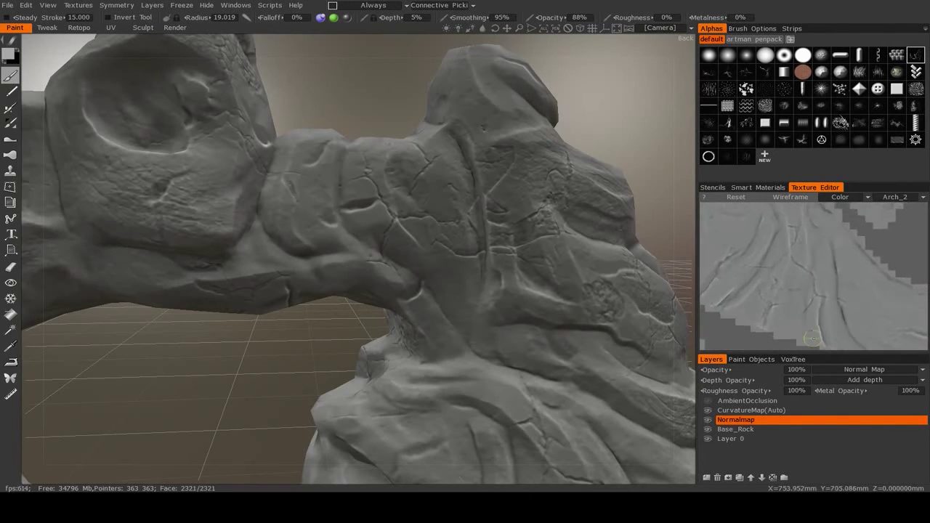
scroll(819, 339, "up", 2)
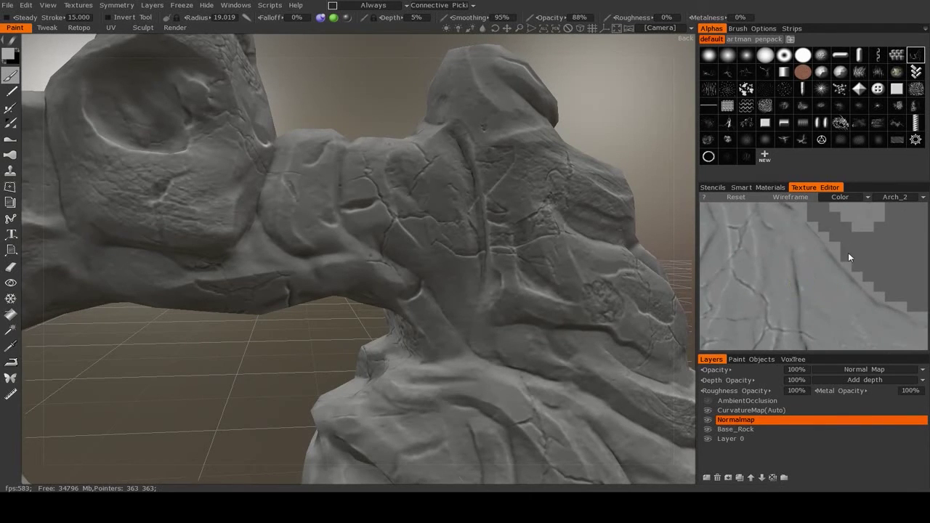
middle_click_drag(844, 246, 835, 291)
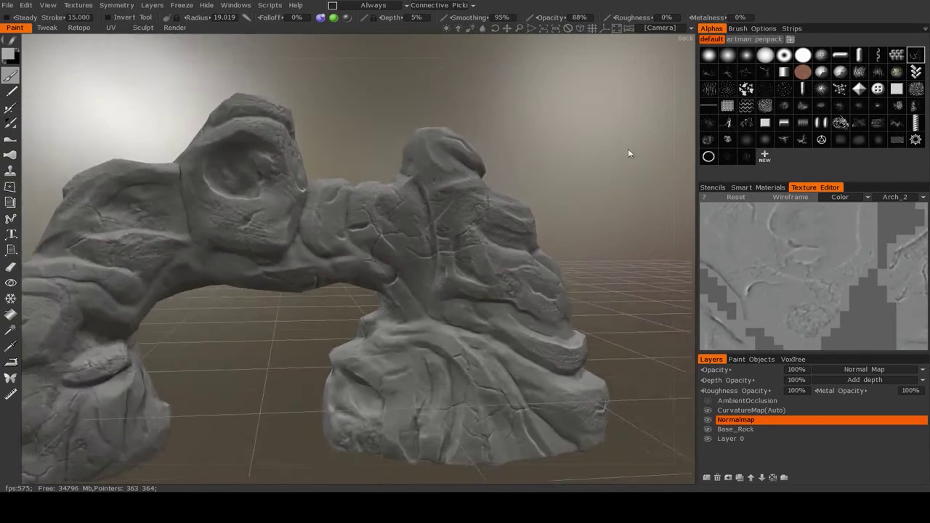
Step: Check the curvature across the arch, hide CurvatureMap(Auto), and show and select the AmbientOcclusion layer
right_click_drag(629, 153, 603, 227)
mouse_move(361, 340)
left_mouse_down()
mouse_move(248, 312)
mouse_move(280, 294)
left_mouse_up()
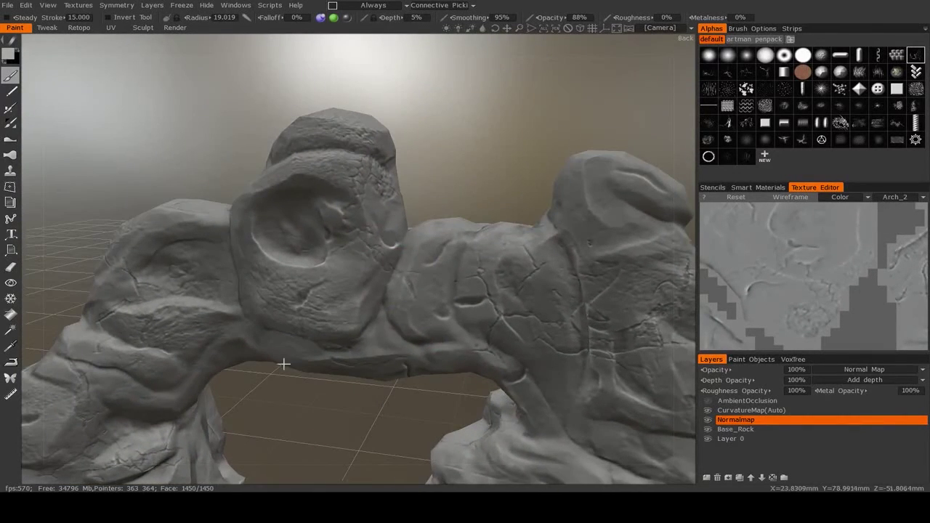
left_click_drag(285, 365, 467, 305)
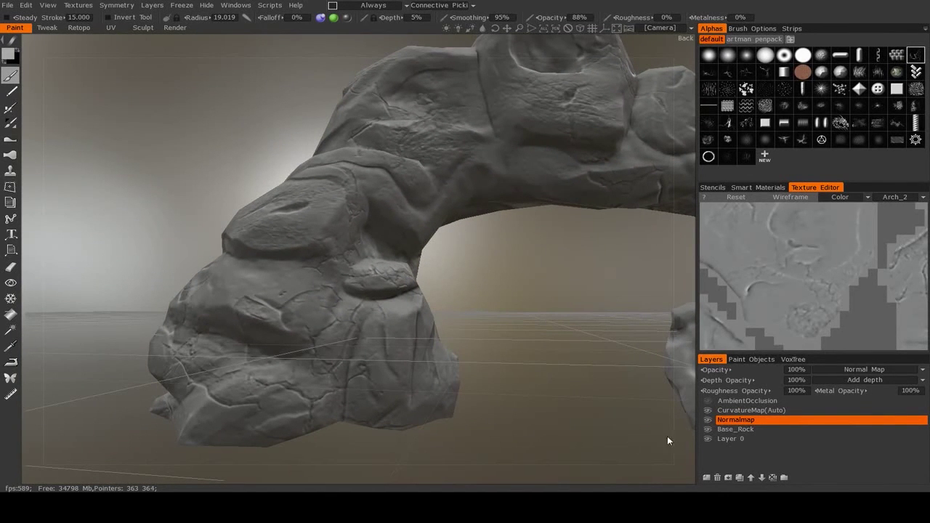
left_click(708, 410)
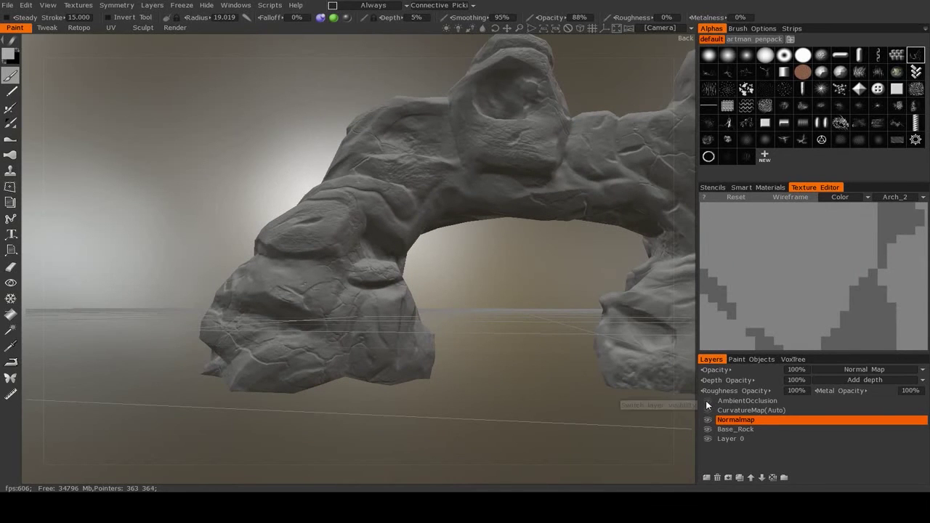
left_click(745, 401)
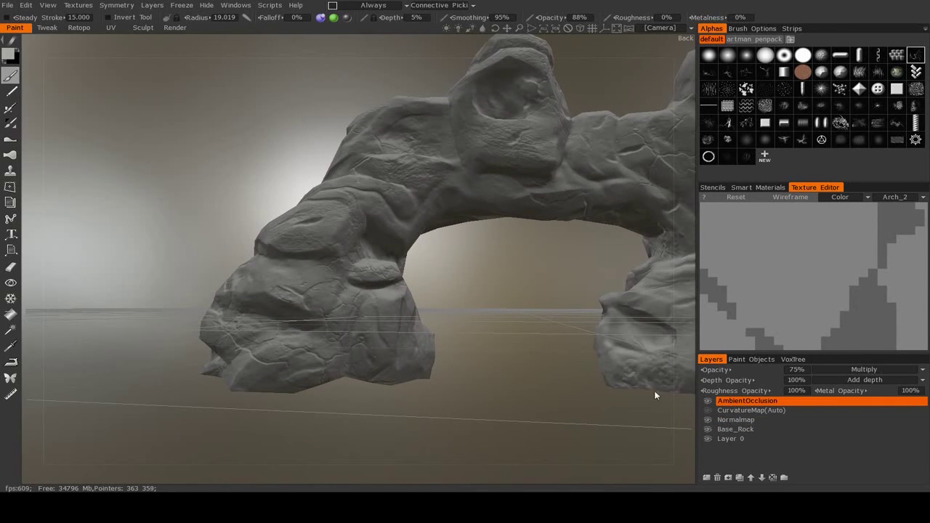
Step: Calculate the arch's occlusion into a new layer using OPENCL, Sphere light sources, 1024 lights and 0 post smoothing steps
left_click_drag(579, 366, 451, 262)
left_click(78, 5)
left_click(77, 5)
left_click(78, 5)
left_click(111, 152)
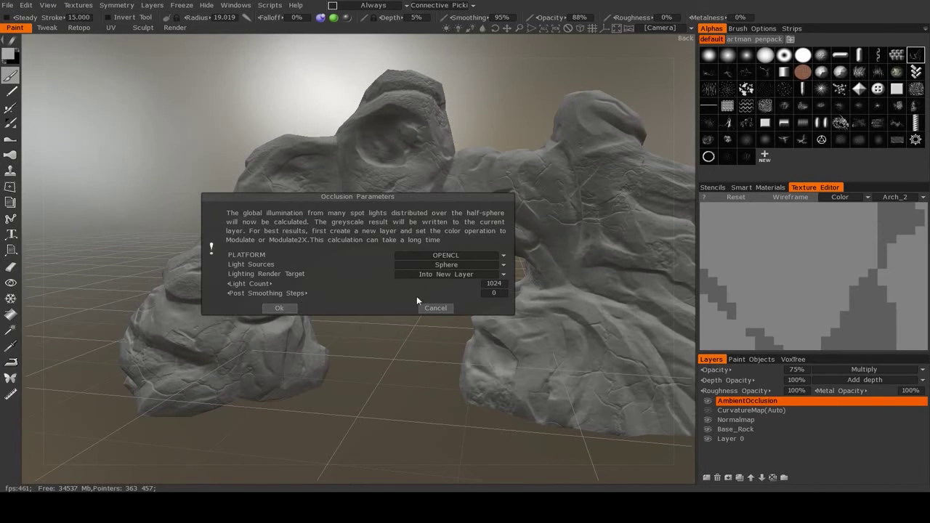
left_click(280, 309)
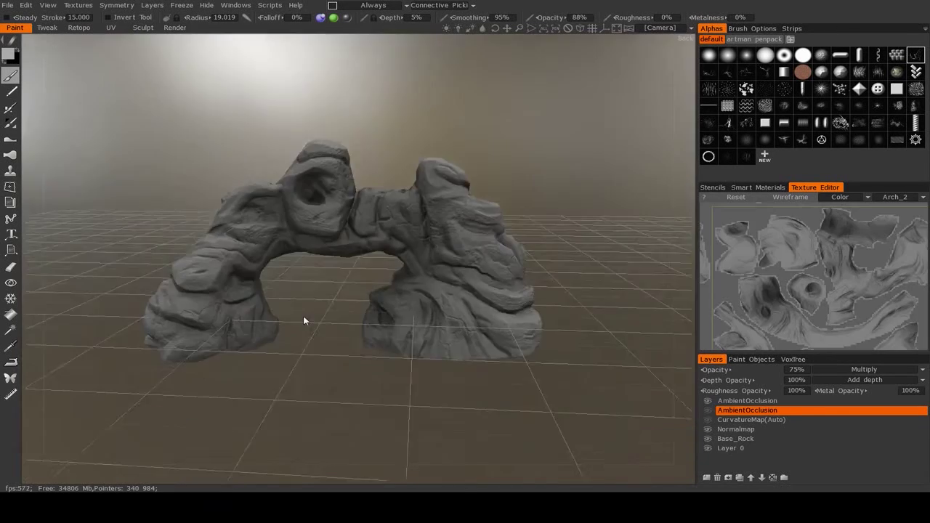
Step: Inspect the calculated ambient occlusion on the arch and on its UV islands in the texture editor
left_click_drag(305, 321, 326, 346)
right_click_drag(326, 346, 358, 381)
left_click_drag(358, 381, 342, 327)
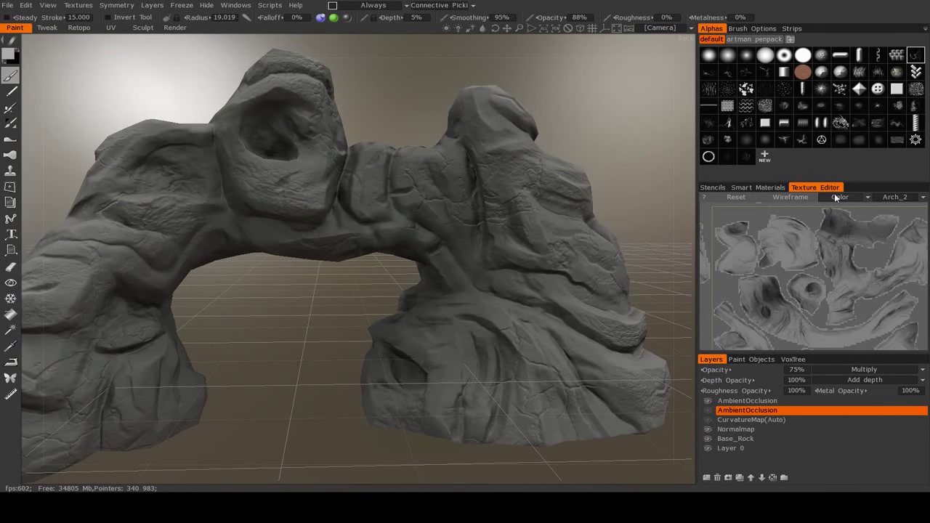
scroll(789, 272, "up", 4)
scroll(816, 289, "down", 1)
left_click_drag(261, 261, 341, 283)
scroll(286, 293, "down", 2)
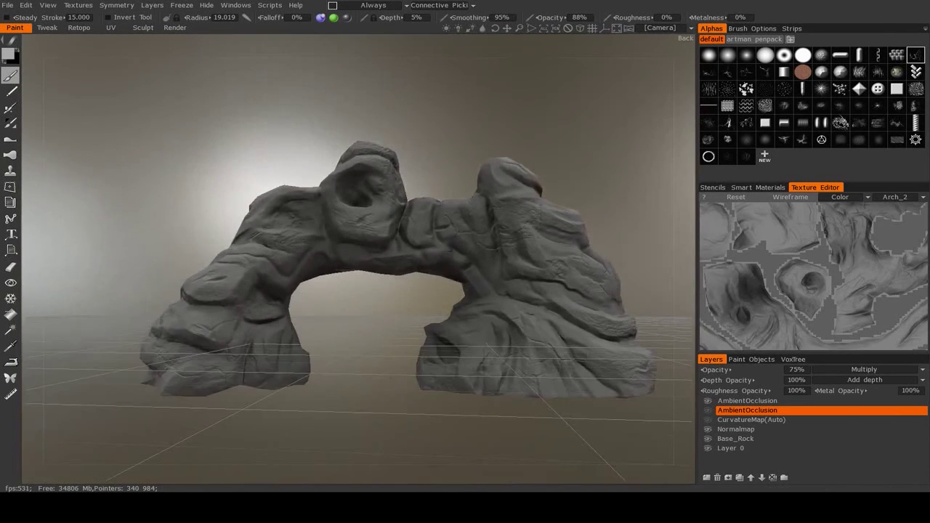
Step: Compare the arch with the top AmbientOcclusion layer off and on, and view its front and back
left_click(708, 402)
left_click(708, 401)
left_click_drag(388, 316, 567, 343)
scroll(603, 335, "down", 2)
middle_click_drag(567, 343, 455, 311)
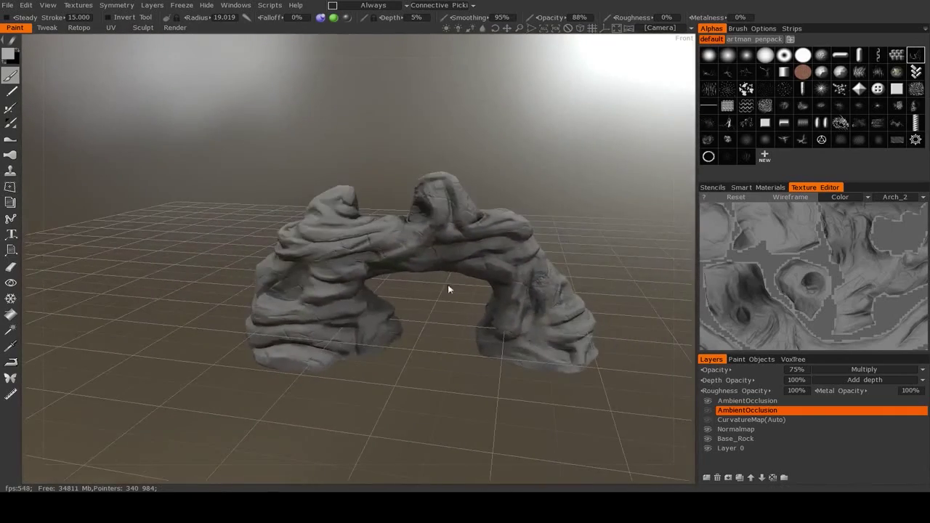
left_click_drag(428, 315, 368, 344)
left_click_drag(355, 298, 379, 298)
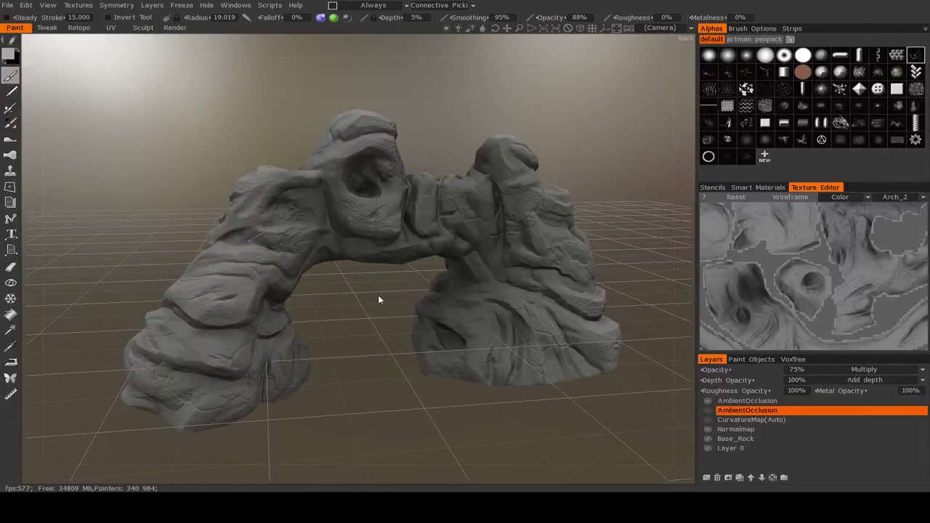